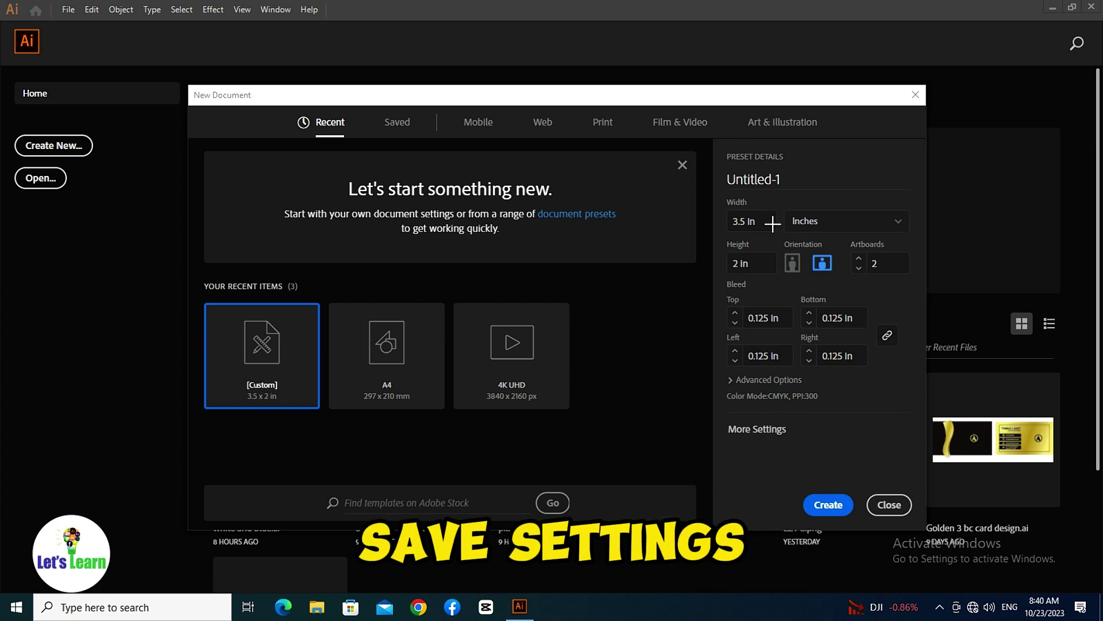
pyautogui.moveTo(755, 247); pyautogui.dragTo(788, 288)
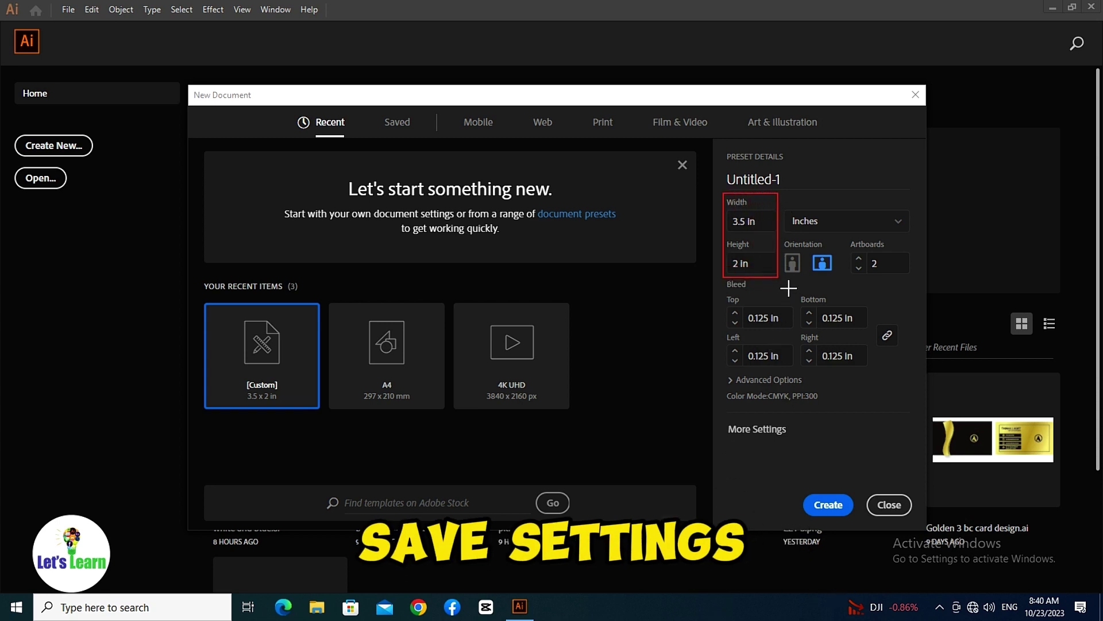
pyautogui.moveTo(785, 236); pyautogui.dragTo(849, 294)
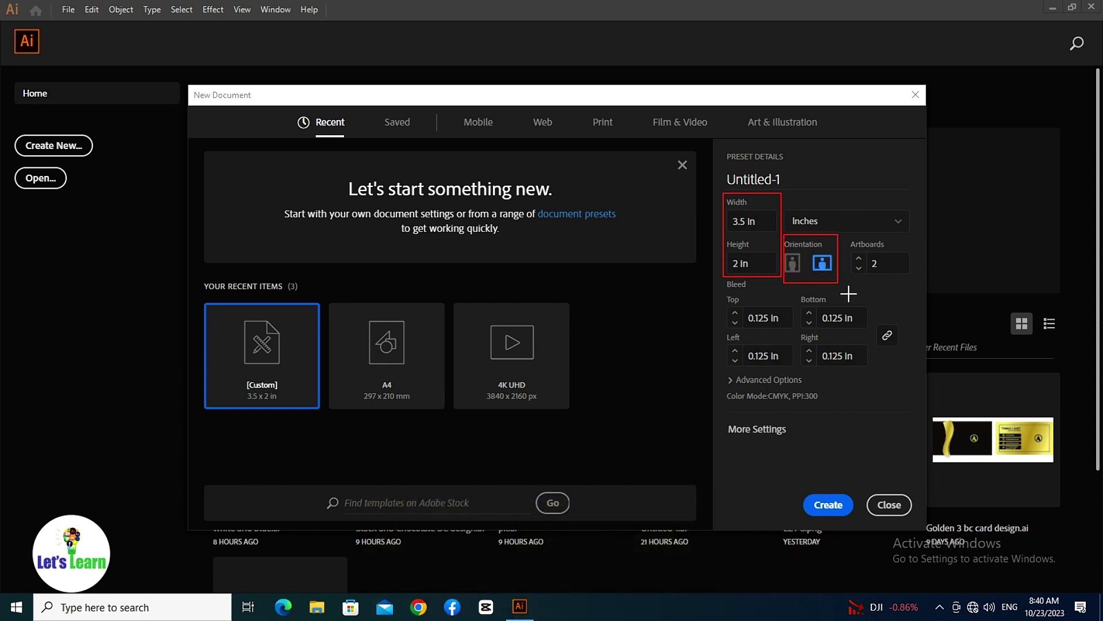
pyautogui.moveTo(856, 251); pyautogui.dragTo(923, 289)
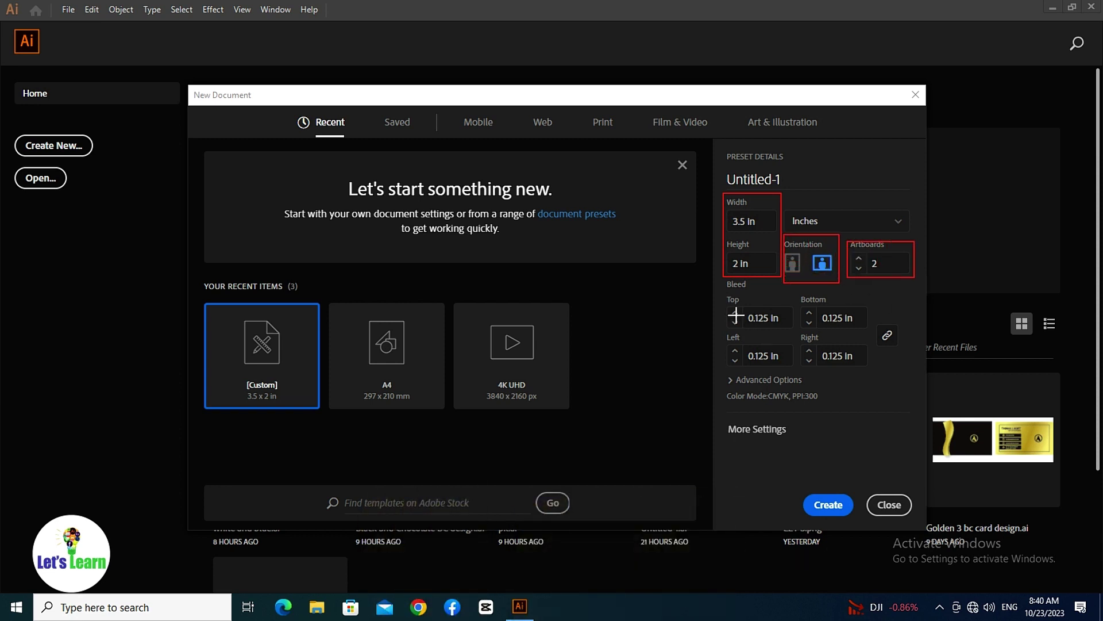
pyautogui.moveTo(762, 329)
pyautogui.mouseDown()
pyautogui.moveTo(879, 349)
pyautogui.moveTo(885, 383)
pyautogui.mouseUp()
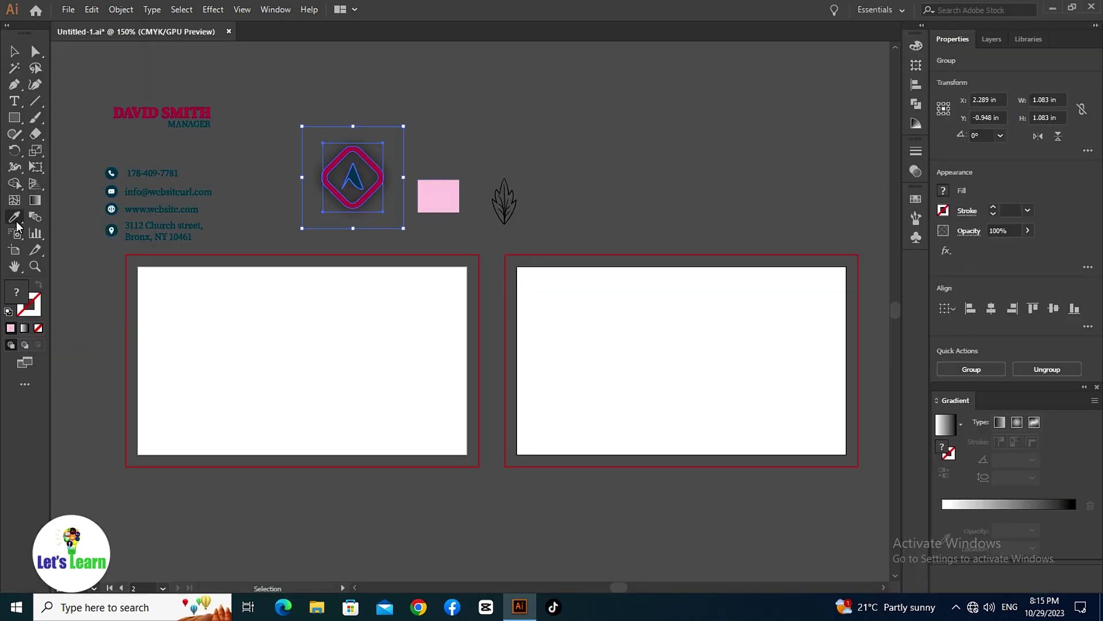
# Recolor the logo group with the pink sampled from the small square beside it using the Eyedropper.
pyautogui.click(435, 200)
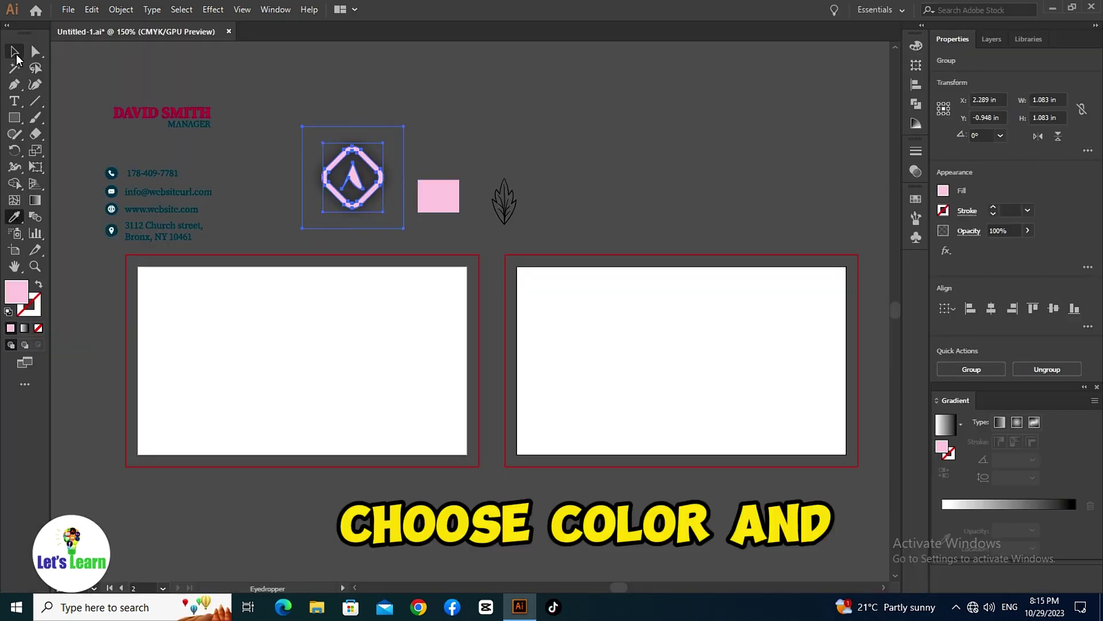
pyautogui.click(10, 53)
pyautogui.click(144, 80)
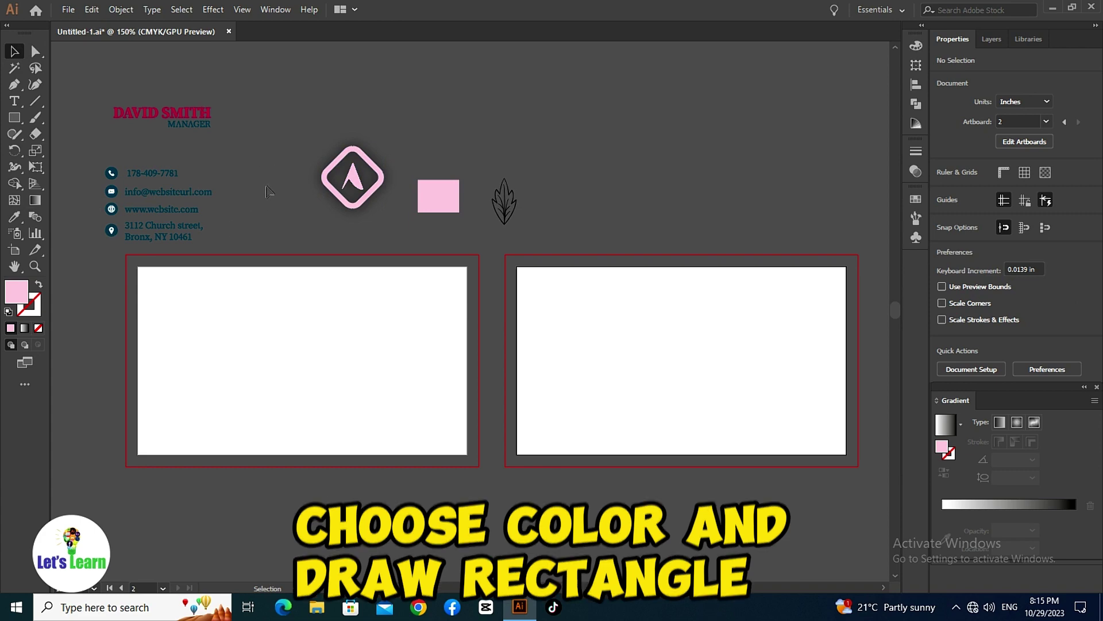
# Draw a 3.75 x 2.25 in rectangle in the sample square's pink, covering the first artboard up to its bleed edges.
pyautogui.click(437, 196)
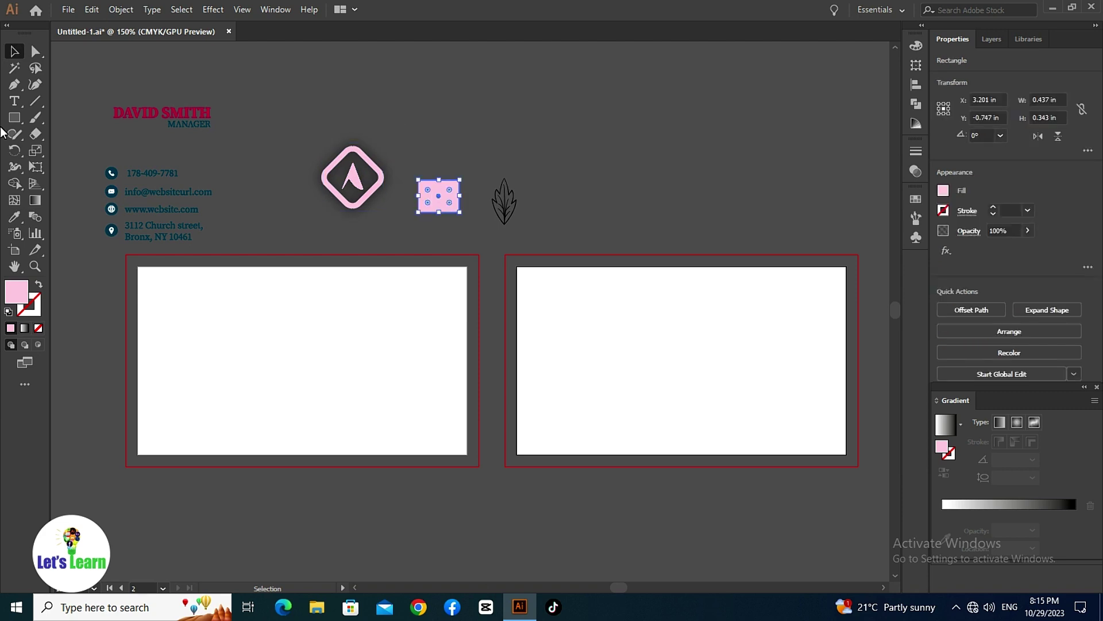
pyautogui.click(15, 118)
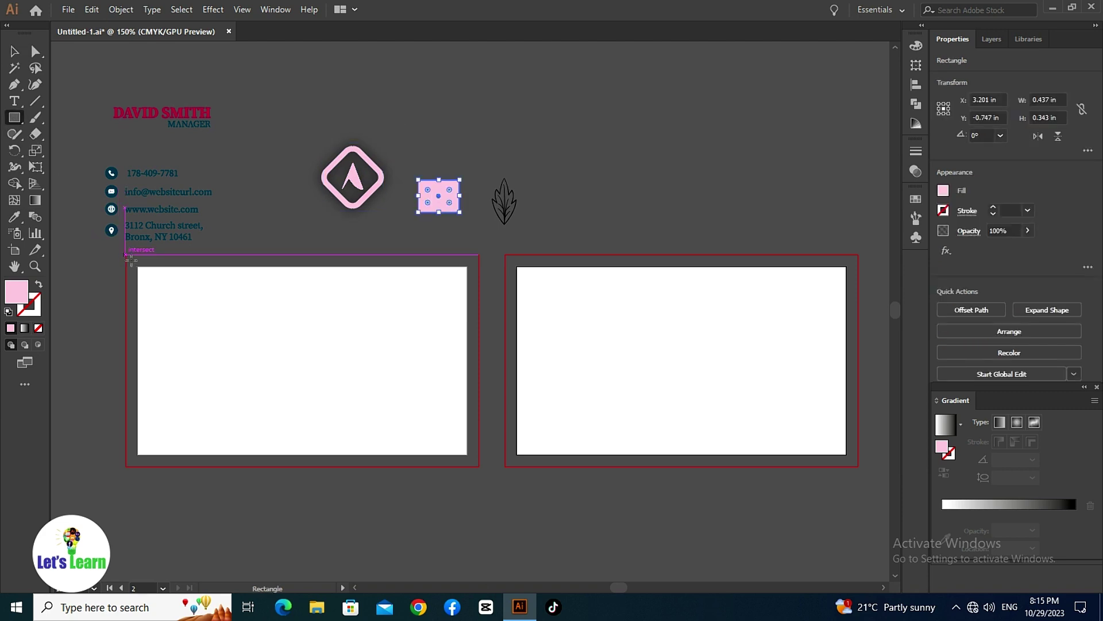
pyautogui.moveTo(130, 260); pyautogui.dragTo(480, 466)
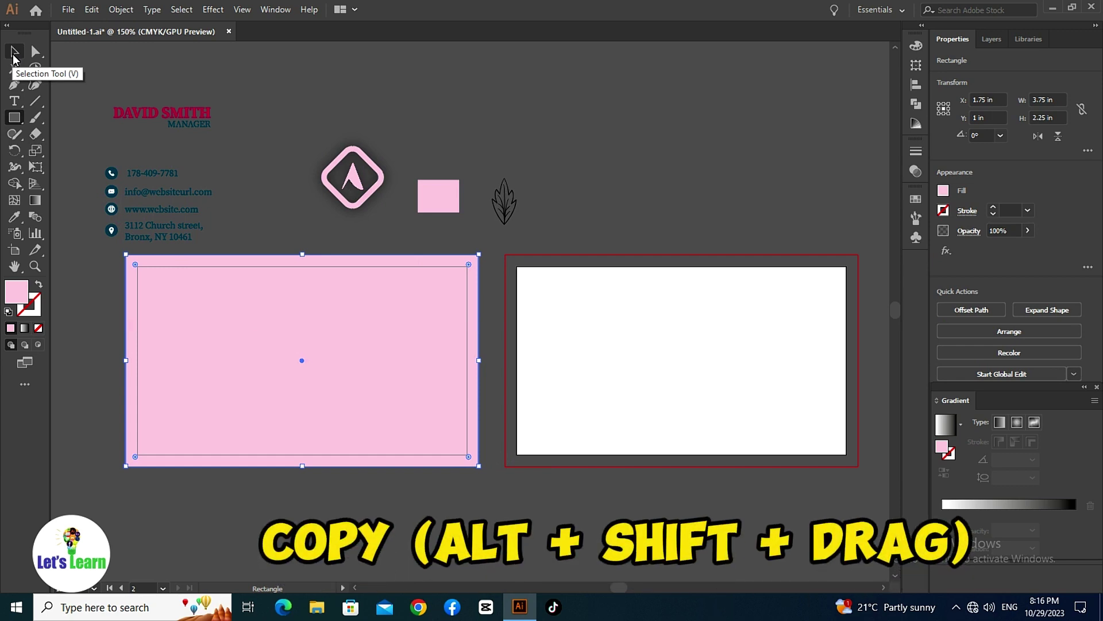
# Duplicate the pink background rectangle onto the second artboard so it covers that artboard's bleed area.
pyautogui.click(14, 56)
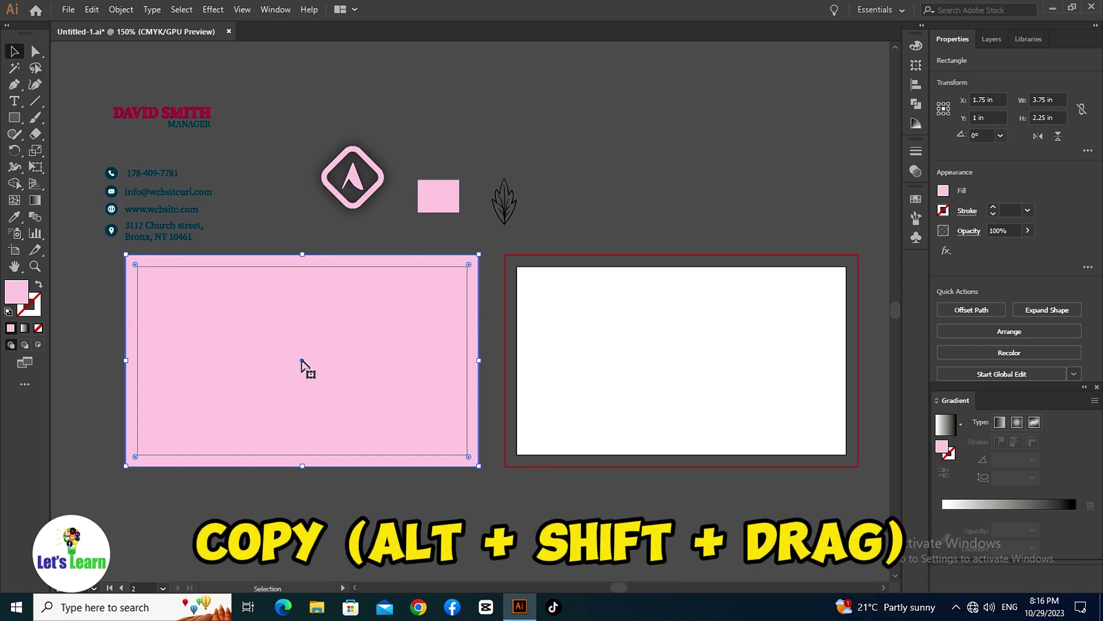
pyautogui.moveTo(301, 362); pyautogui.dragTo(683, 391)
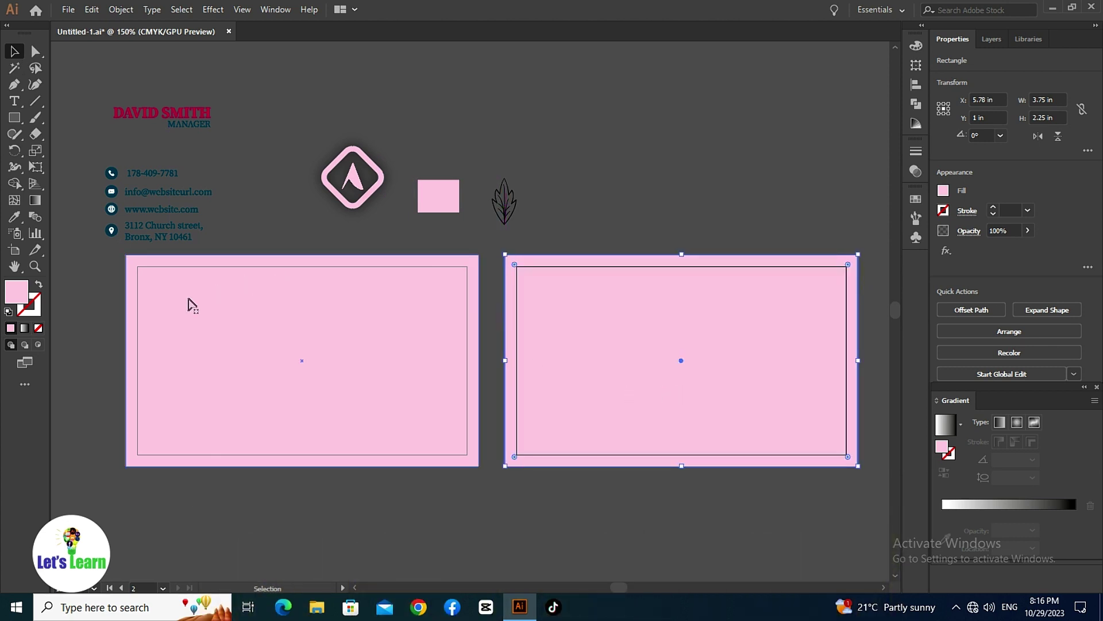
pyautogui.click(100, 324)
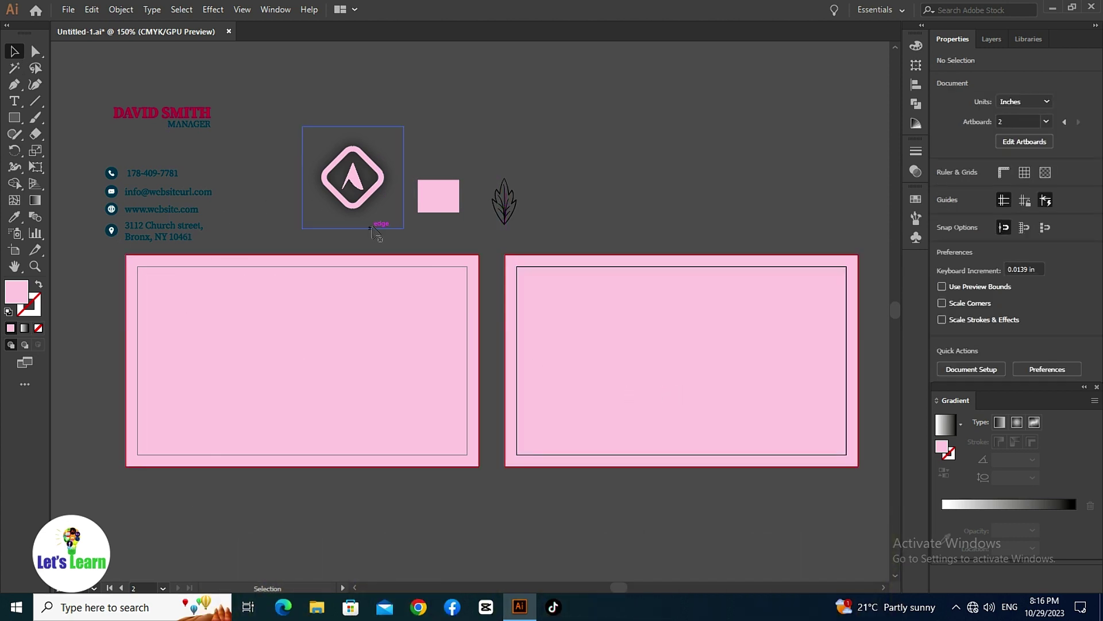
# Change the logo group's fill to white and move it to the middle of the first card.
pyautogui.click(346, 180)
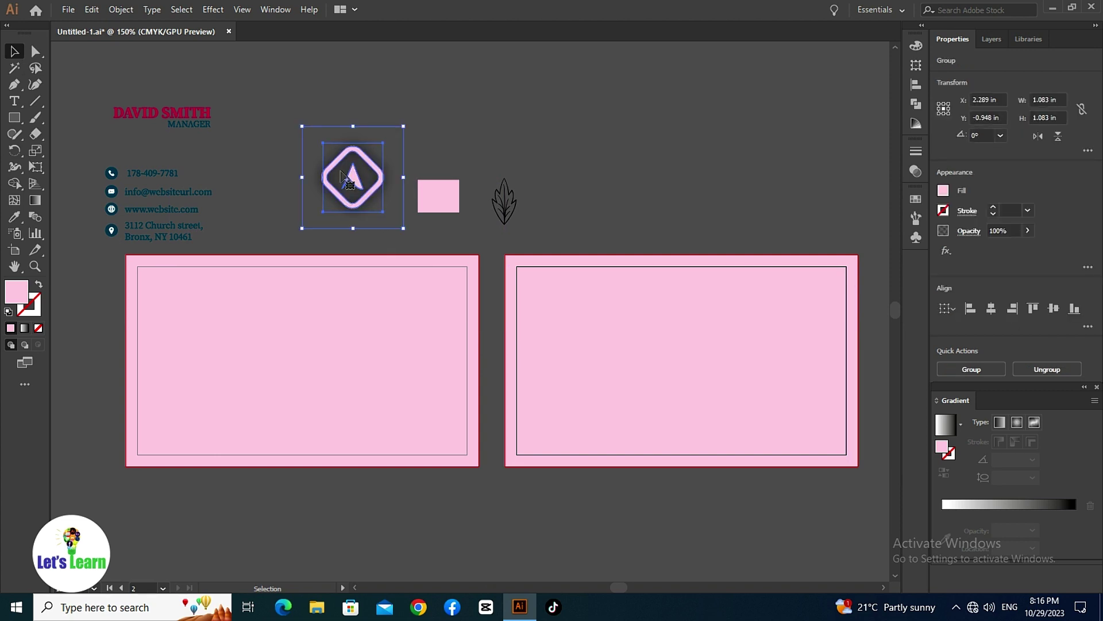
pyautogui.doubleClick(16, 292)
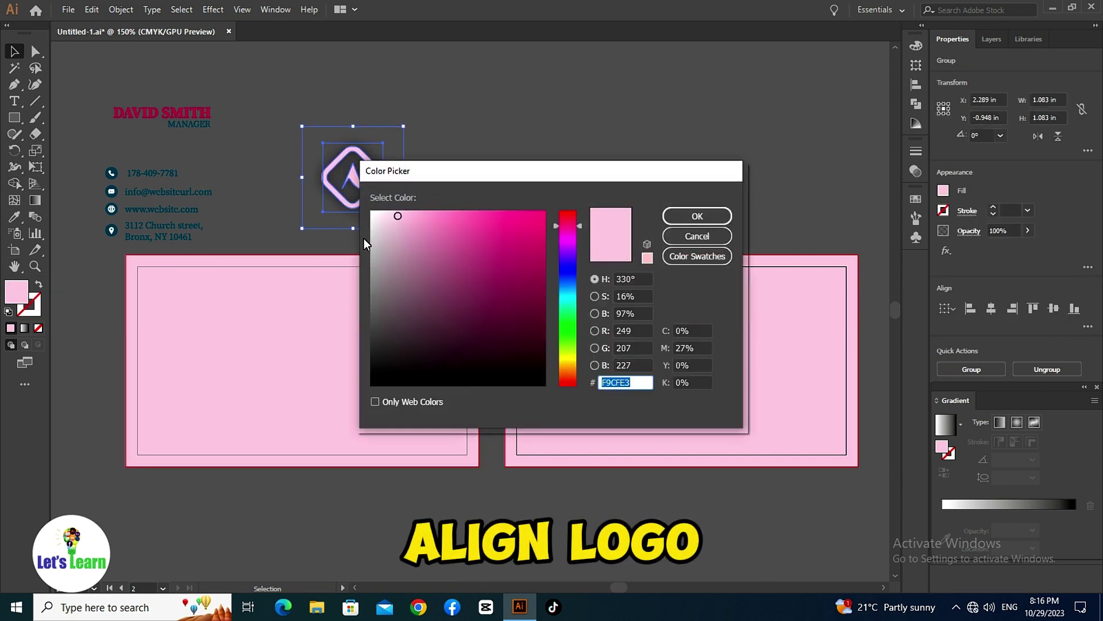
pyautogui.moveTo(386, 229); pyautogui.dragTo(305, 365)
pyautogui.click(697, 215)
# Bring the logo to the front, above the first card's pink background.
pyautogui.rightClick(300, 357)
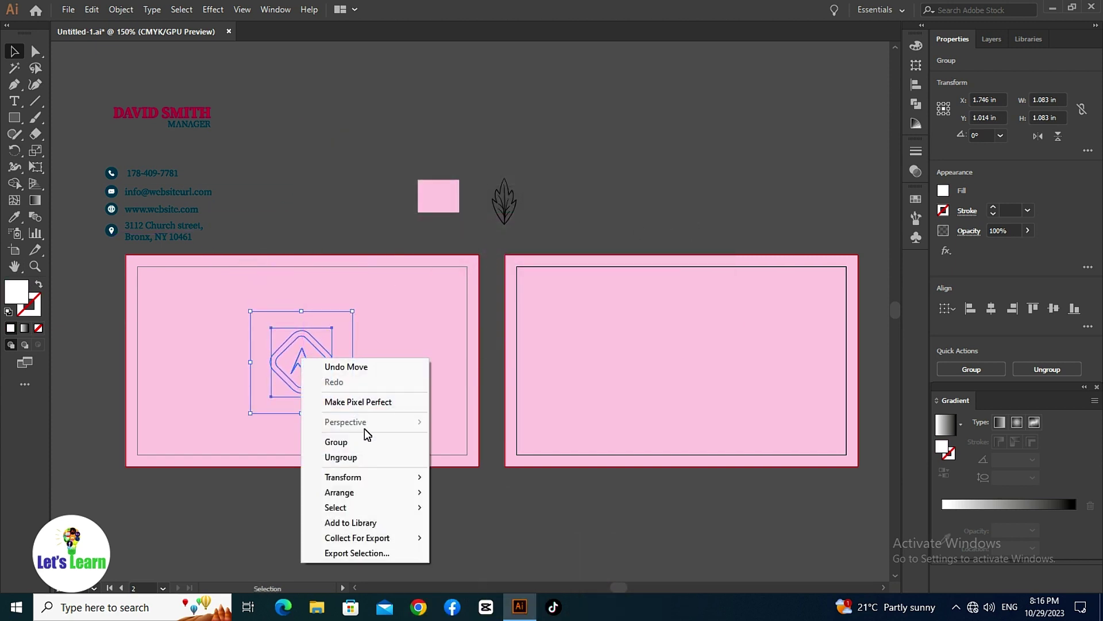
pyautogui.moveTo(397, 492)
pyautogui.click(462, 491)
pyautogui.click(315, 180)
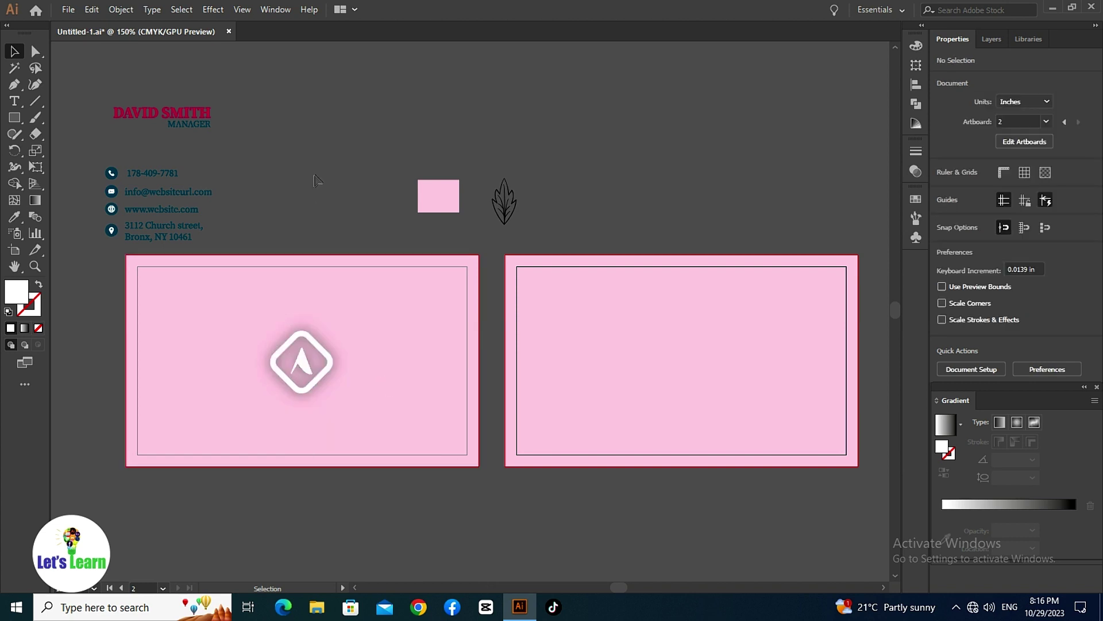
# Lock the first card's pink background rectangle.
pyautogui.moveTo(316, 499); pyautogui.dragTo(308, 293)
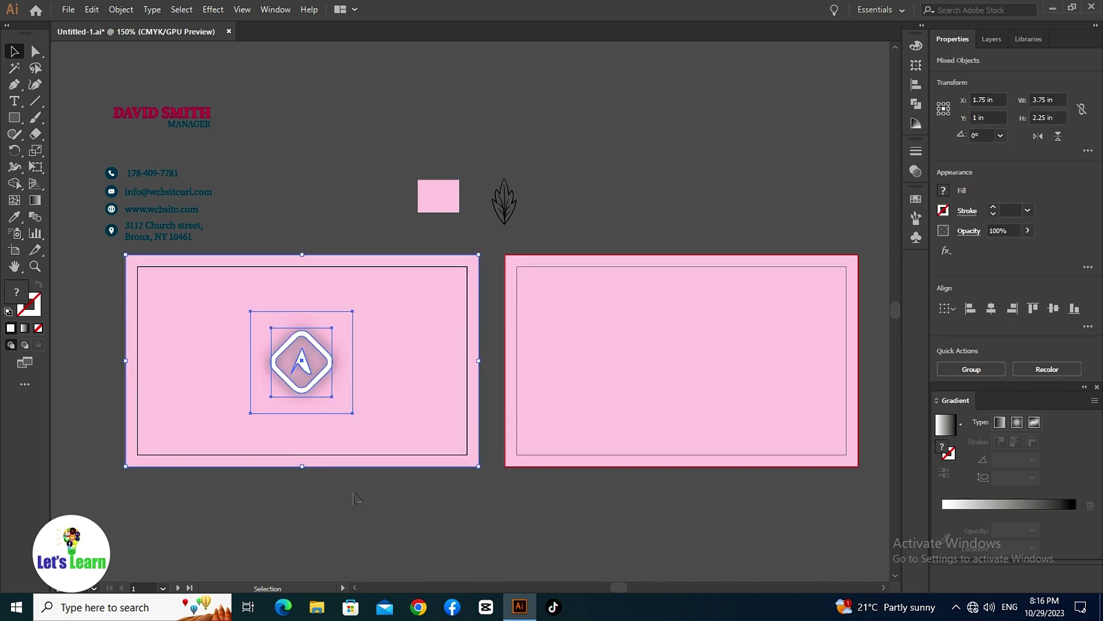
pyautogui.click(413, 411)
pyautogui.click(121, 9)
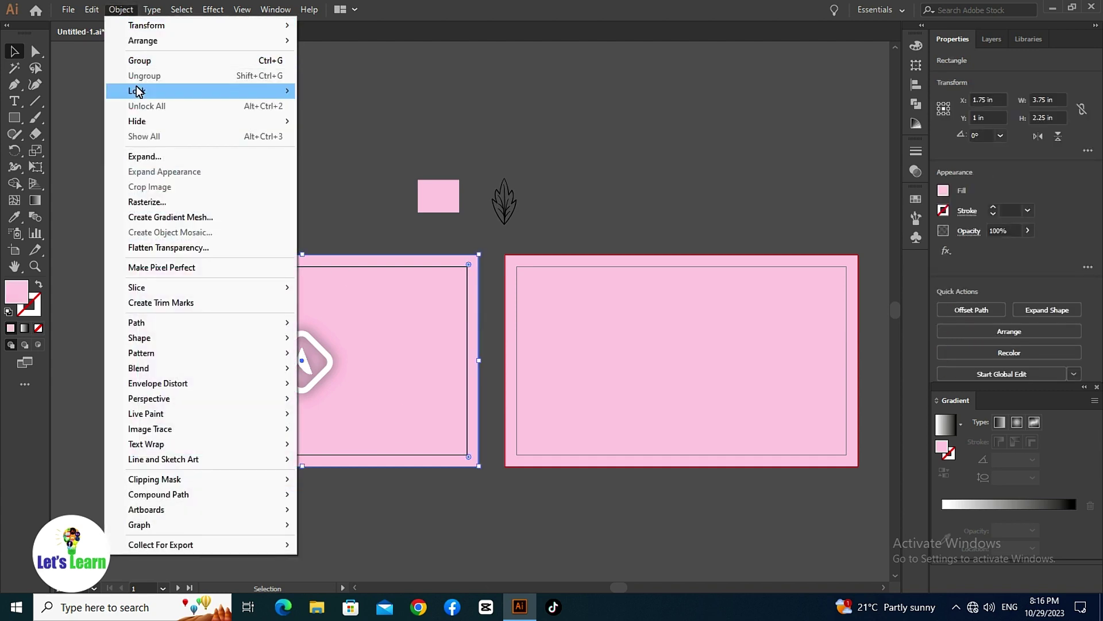
pyautogui.click(305, 91)
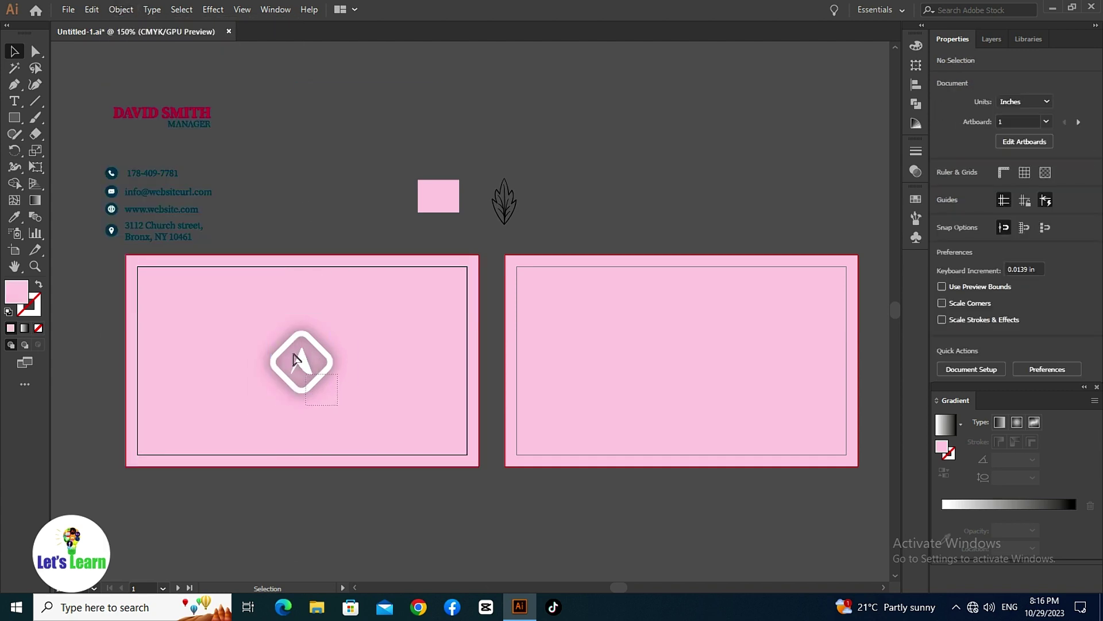
# Align the logo to the center of the first card with the Align options.
pyautogui.click(294, 359)
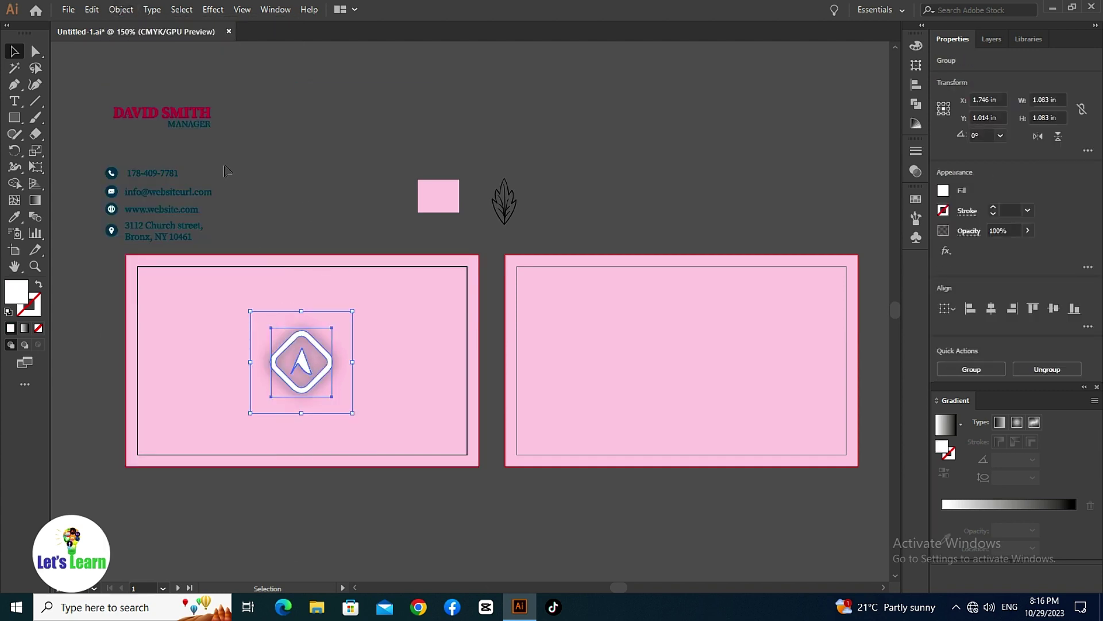
pyautogui.click(922, 26)
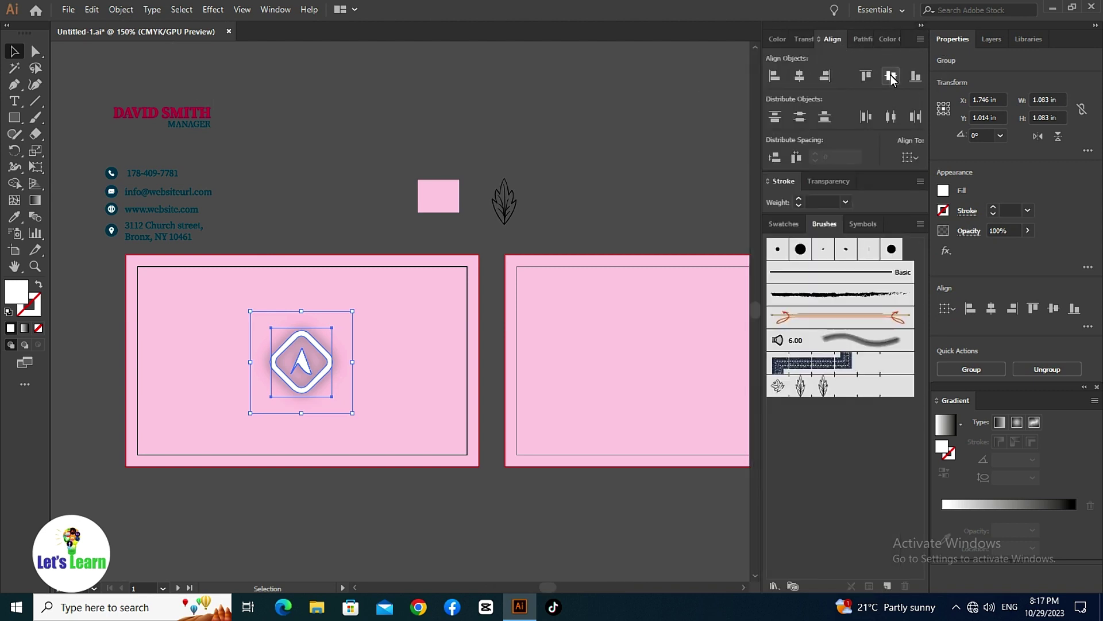
pyautogui.click(649, 111)
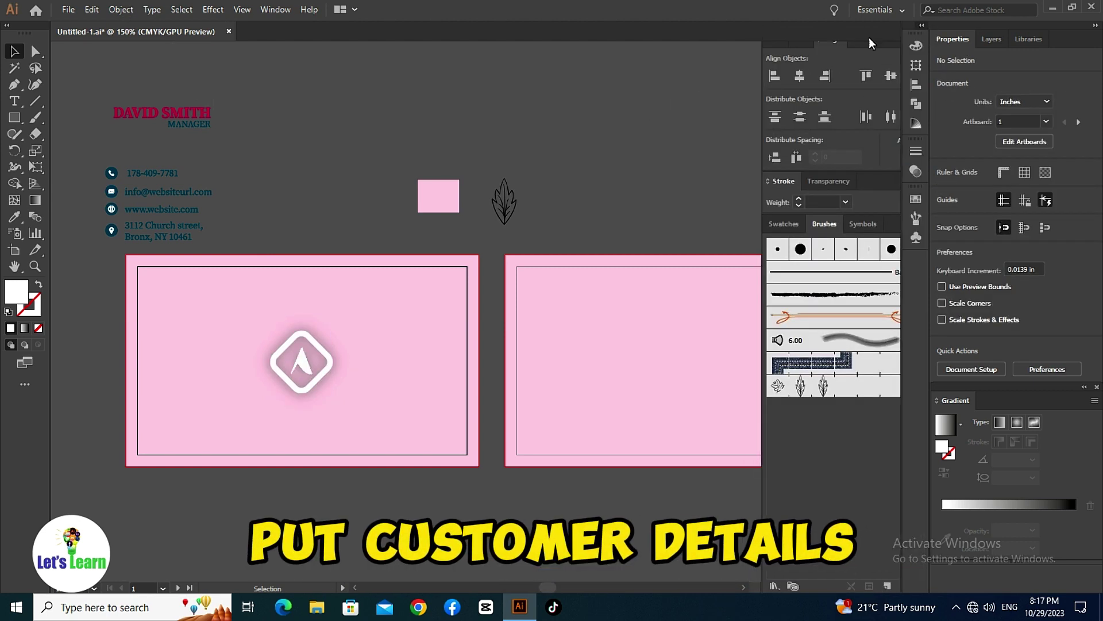
pyautogui.click(921, 25)
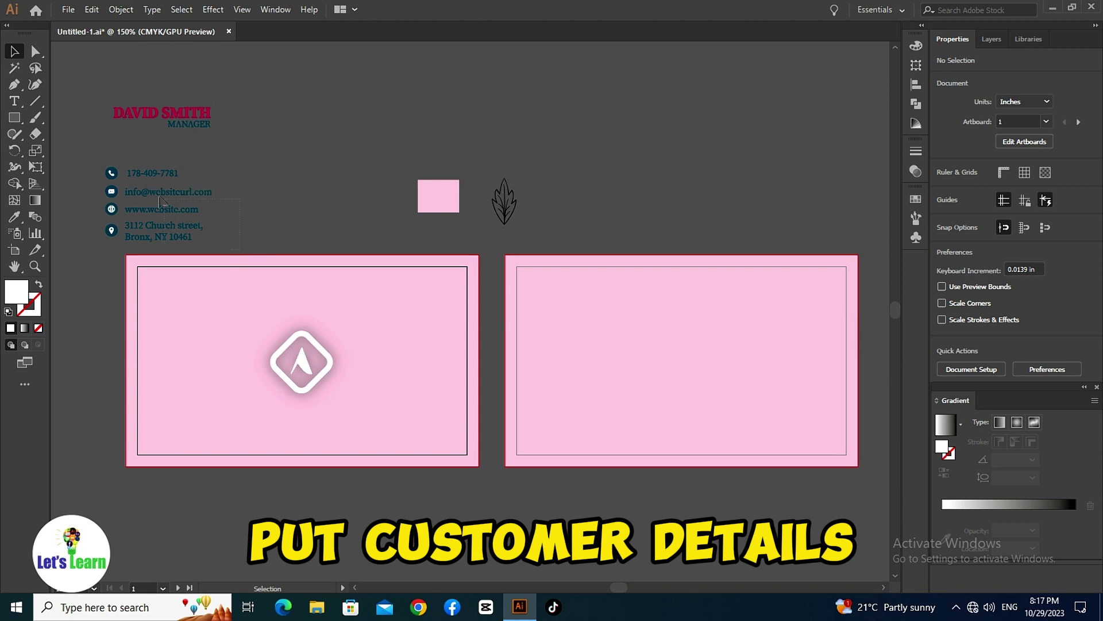
# Move the contact details with their icons to the second card's lower-left area and bring them to the front.
pyautogui.moveTo(148, 180); pyautogui.dragTo(590, 372)
pyautogui.rightClick(590, 372)
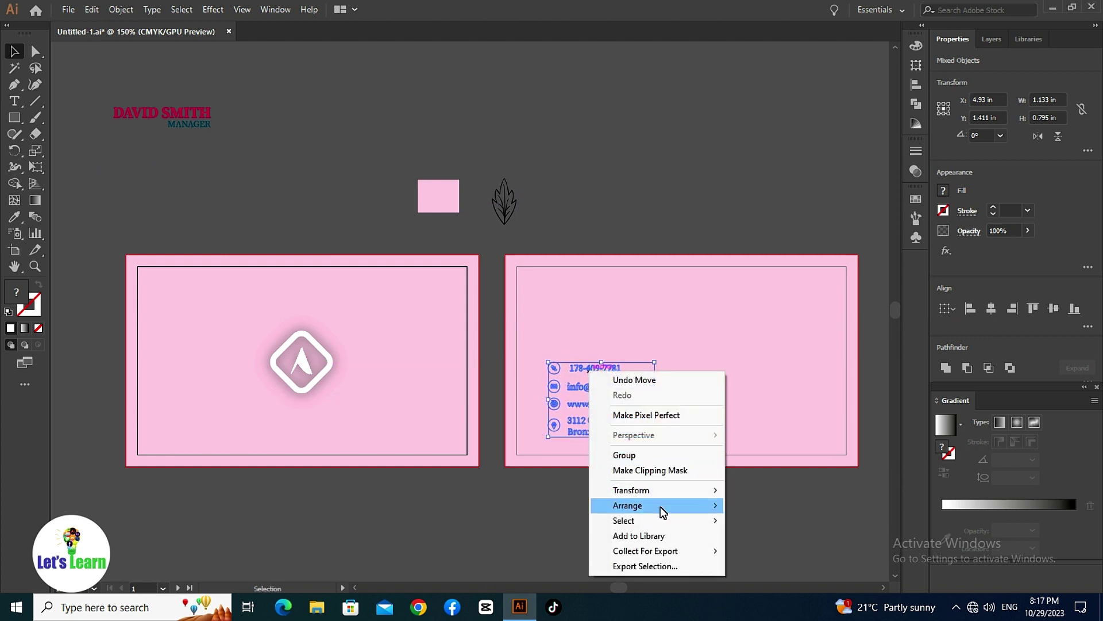
pyautogui.moveTo(660, 505)
pyautogui.click(741, 506)
pyautogui.click(585, 504)
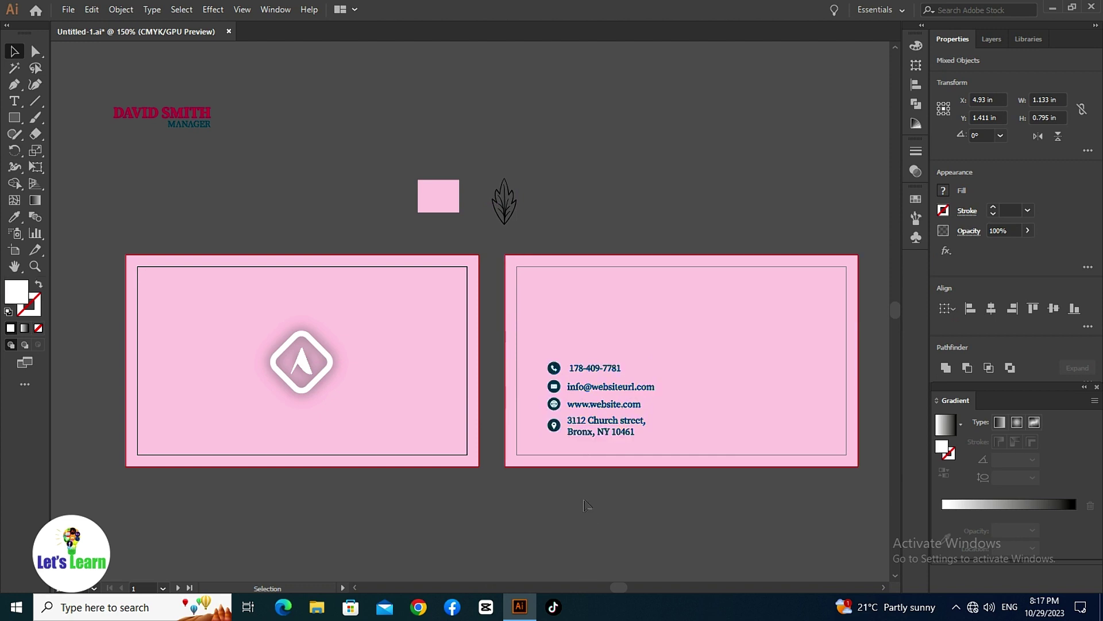
# Change the fill of the second card's background rectangle to white.
pyautogui.hscroll(3, 546, 512)
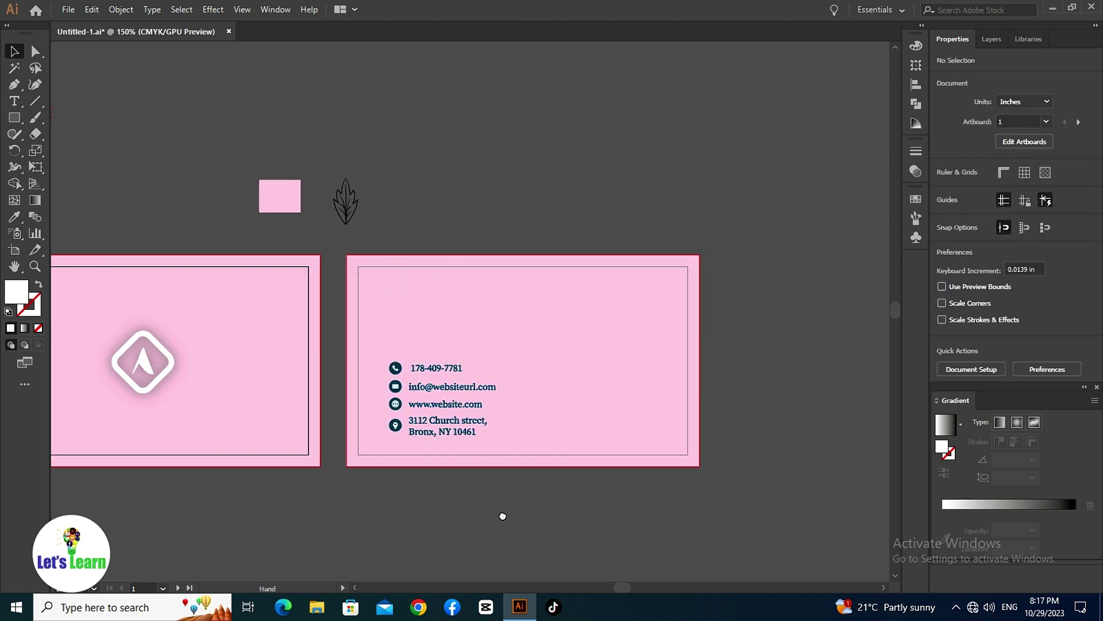
pyautogui.click(561, 357)
pyautogui.doubleClick(21, 296)
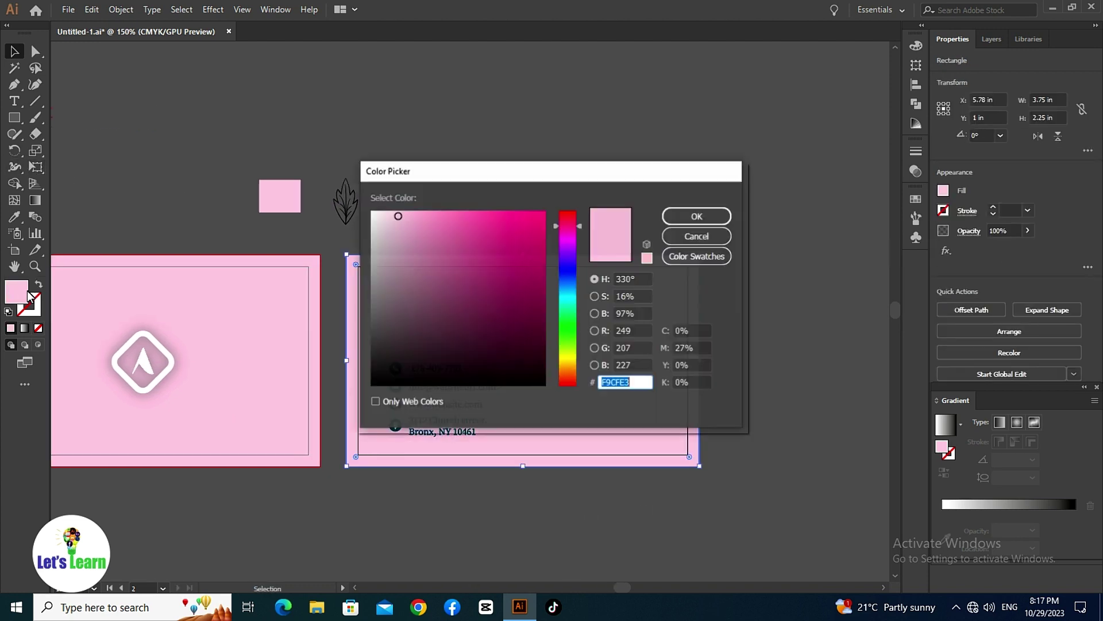
pyautogui.moveTo(433, 246); pyautogui.dragTo(364, 206)
pyautogui.click(697, 216)
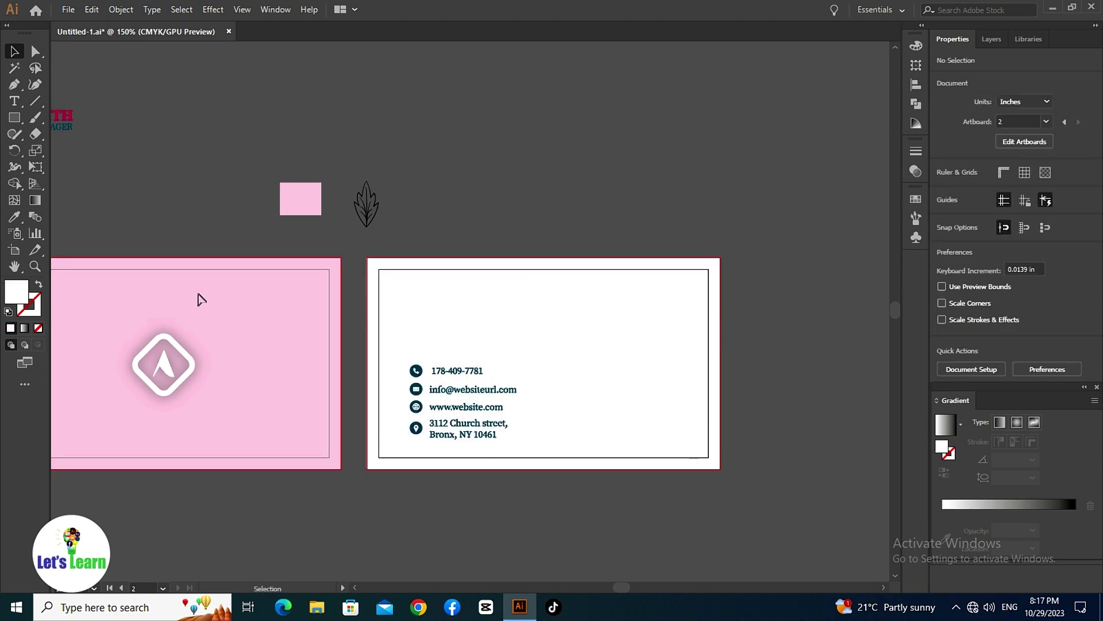
pyautogui.moveTo(68, 132); pyautogui.dragTo(578, 326)
pyautogui.click(609, 496)
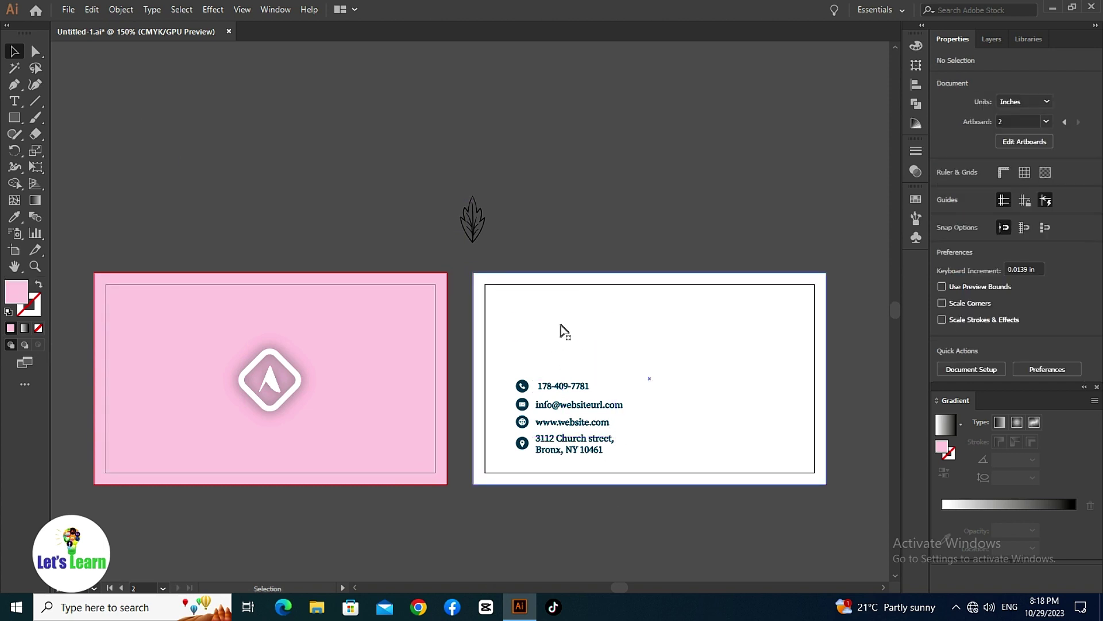
pyautogui.hotkey('ctrl', 'z')
# Move the name and job title group to the second card's upper-left area and bring it to the front.
pyautogui.moveTo(167, 133); pyautogui.dragTo(593, 325)
pyautogui.rightClick(593, 324)
pyautogui.moveTo(643, 457)
pyautogui.click(747, 457)
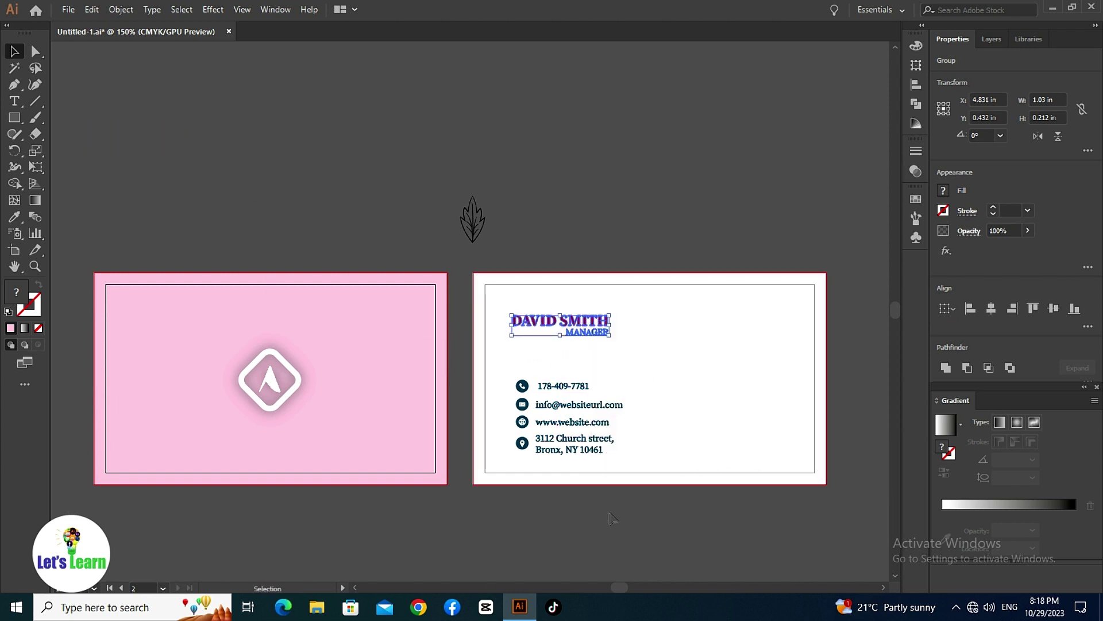
pyautogui.click(612, 517)
# Nudge the email and website lines slightly upward on the second card to line up with their icons.
pyautogui.hotkey('ctrl', '+')
pyautogui.hotkey('ctrl', '+')
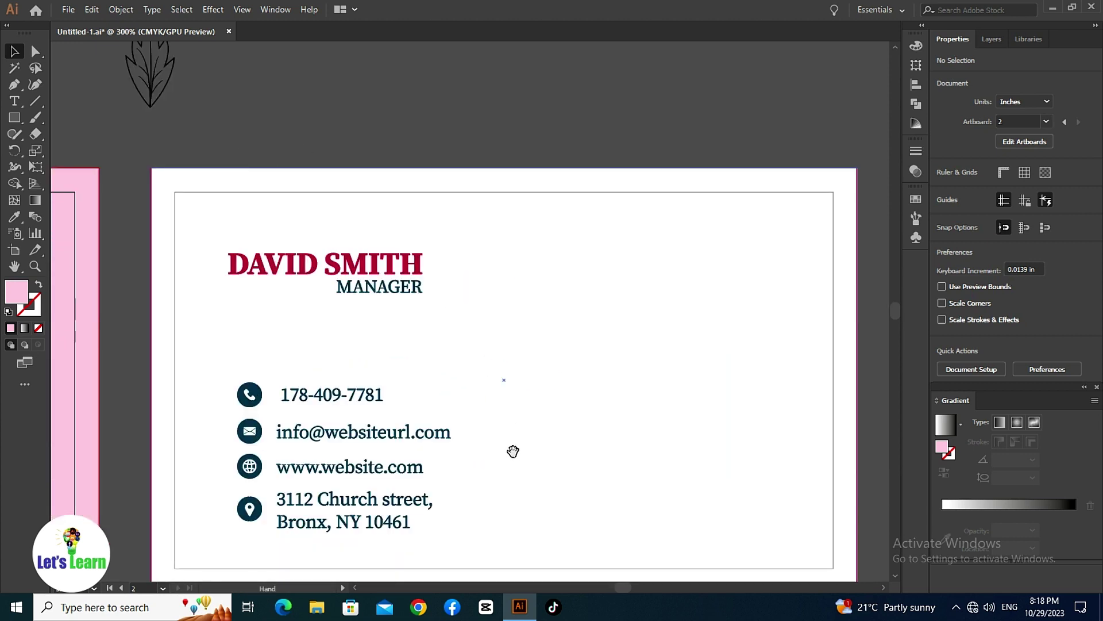
pyautogui.moveTo(513, 451); pyautogui.dragTo(485, 389)
pyautogui.click(339, 371)
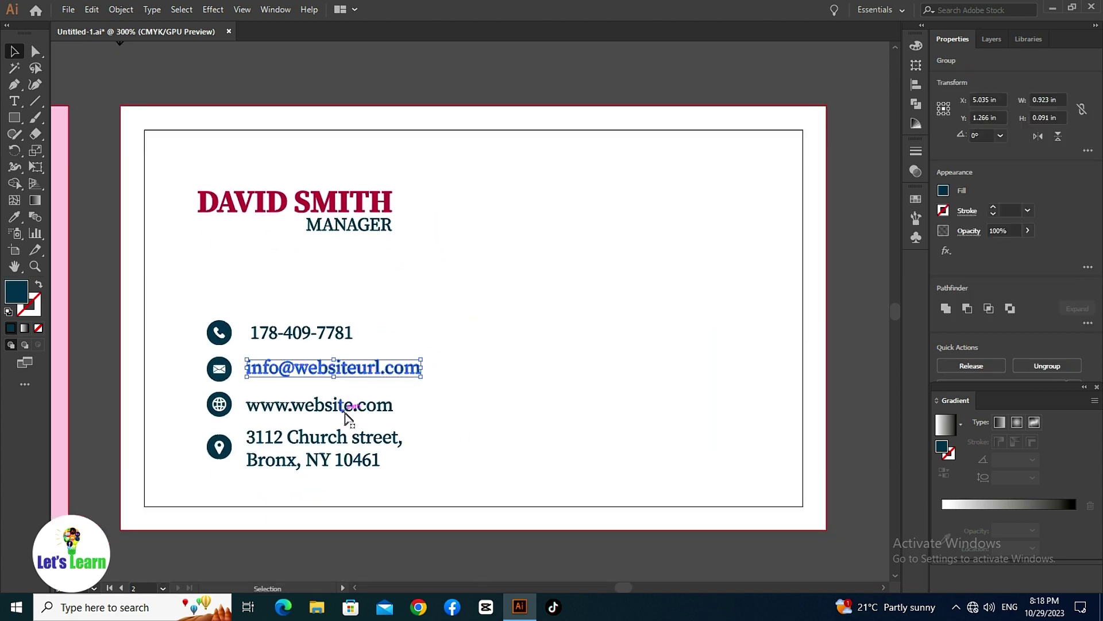
pyautogui.moveTo(345, 413); pyautogui.dragTo(271, 452)
# Isolate the address group and shift individual characters in its two lines to adjust their spacing.
pyautogui.doubleClick(304, 467)
pyautogui.click(359, 492)
pyautogui.click(293, 437)
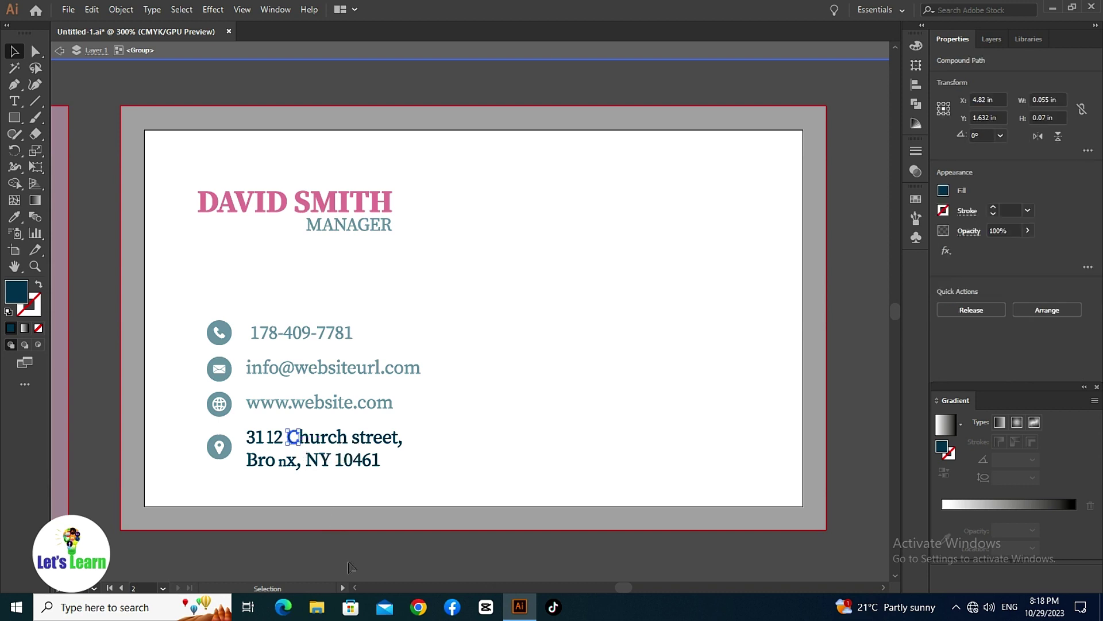
pyautogui.doubleClick(348, 566)
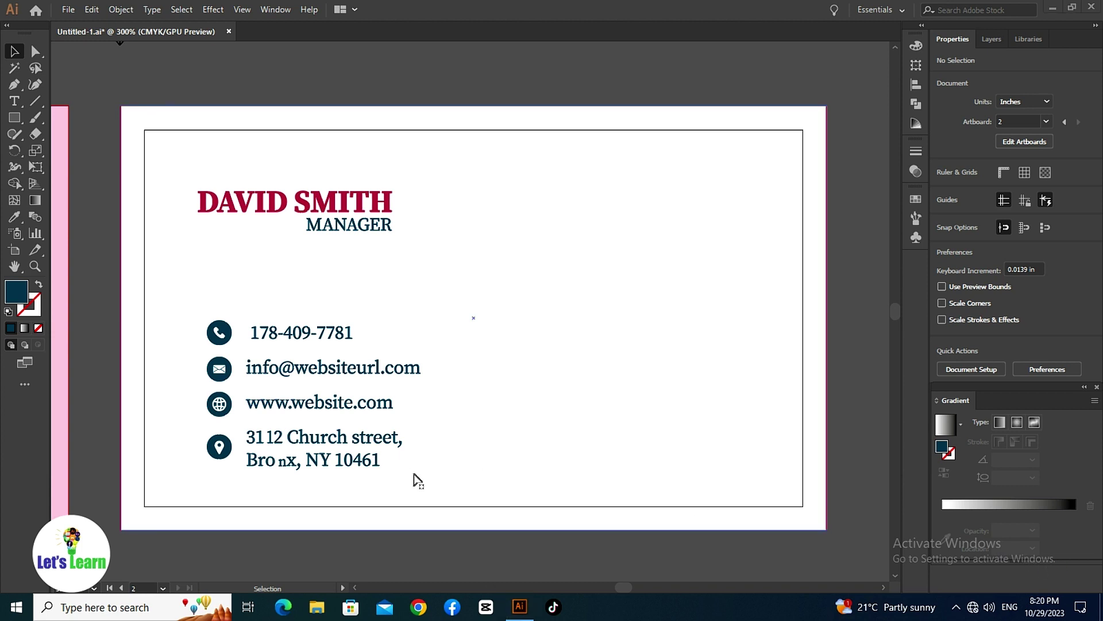
# Lock the white background rectangle of the second card.
pyautogui.click(435, 466)
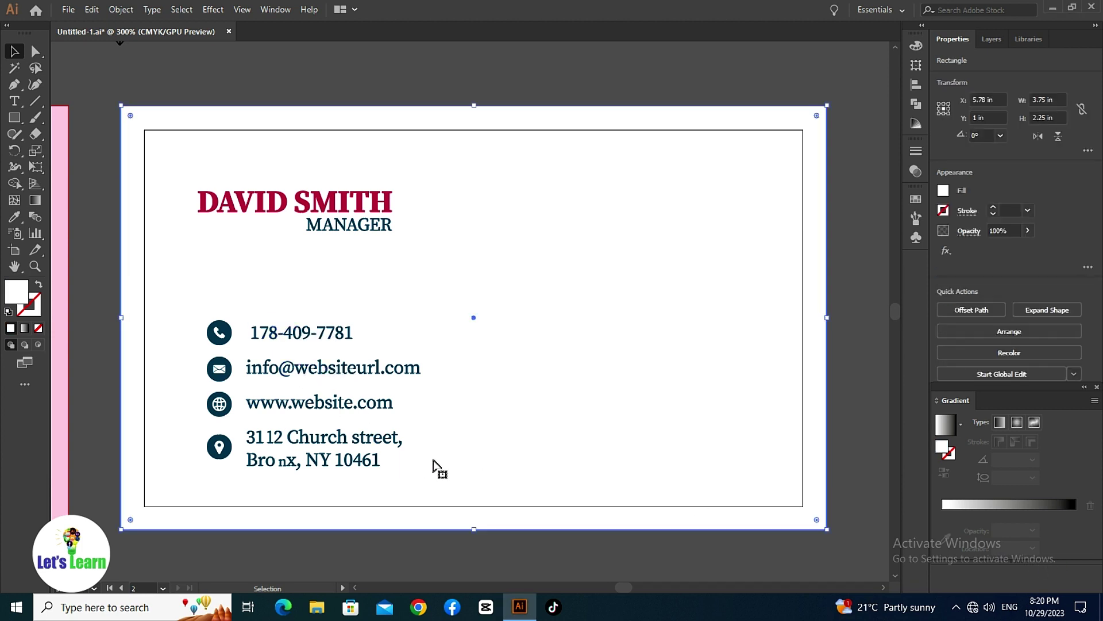
pyautogui.click(121, 9)
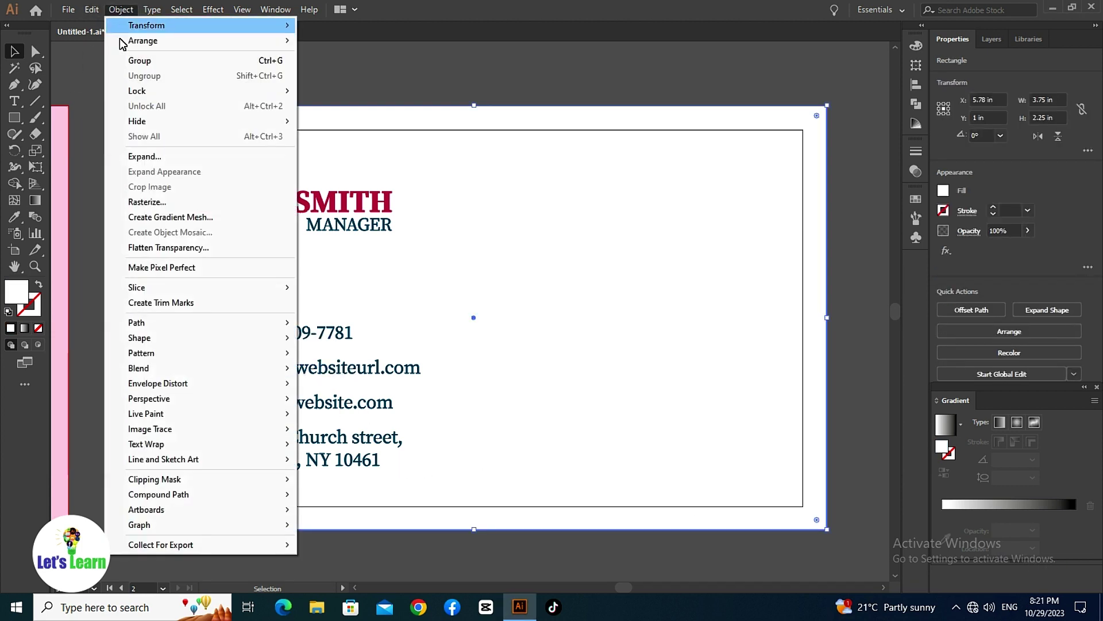
pyautogui.moveTo(180, 89)
pyautogui.click(333, 89)
# Nudge all the contact icons and text lines left so they align with the left edge of the name.
pyautogui.moveTo(413, 477); pyautogui.dragTo(216, 291)
pyautogui.press('Left')
pyautogui.press('Left')
pyautogui.press('Left')
pyautogui.press('Left')
pyautogui.press('Left')
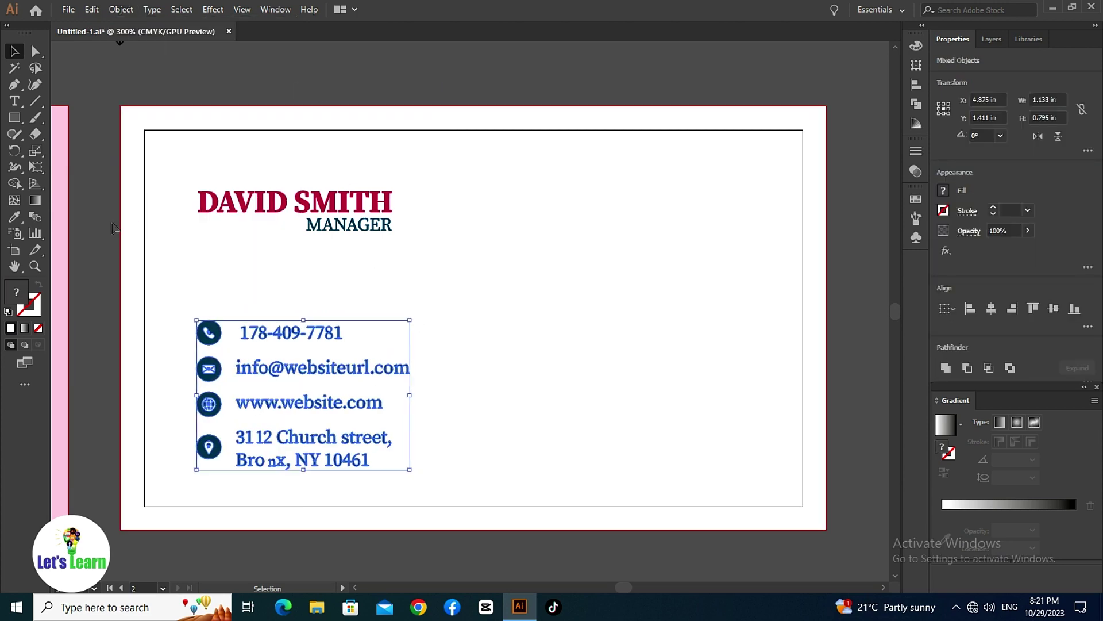
pyautogui.click(113, 228)
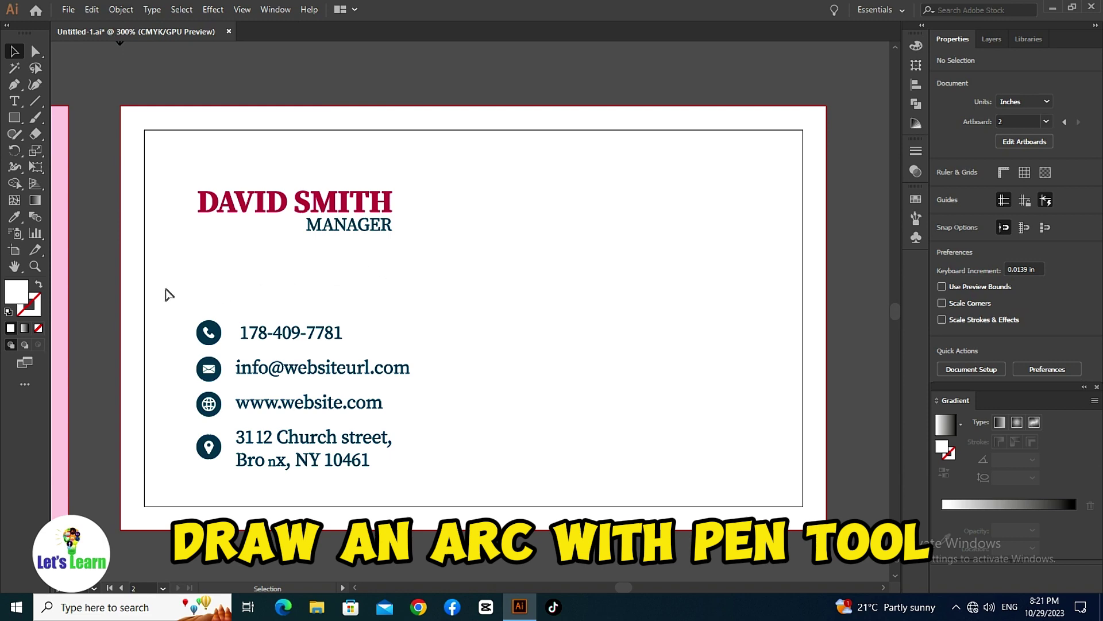
# Start a Pen path at the upper-right corner of the second card's background.
pyautogui.hotkey('ctrl', '-')
pyautogui.moveTo(270, 508); pyautogui.dragTo(337, 497)
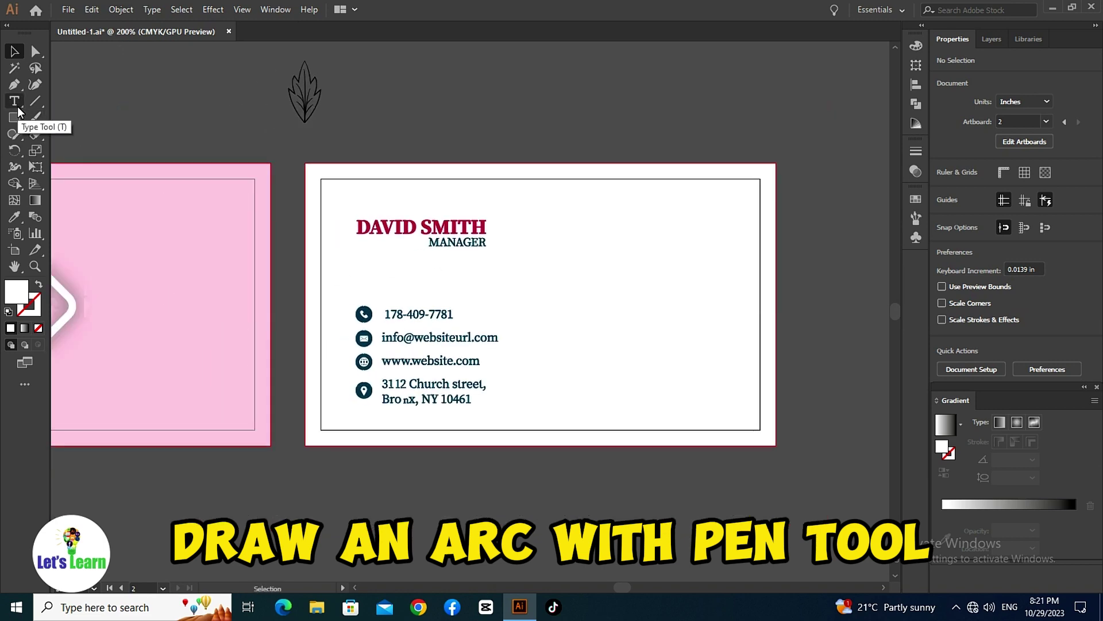
pyautogui.click(14, 85)
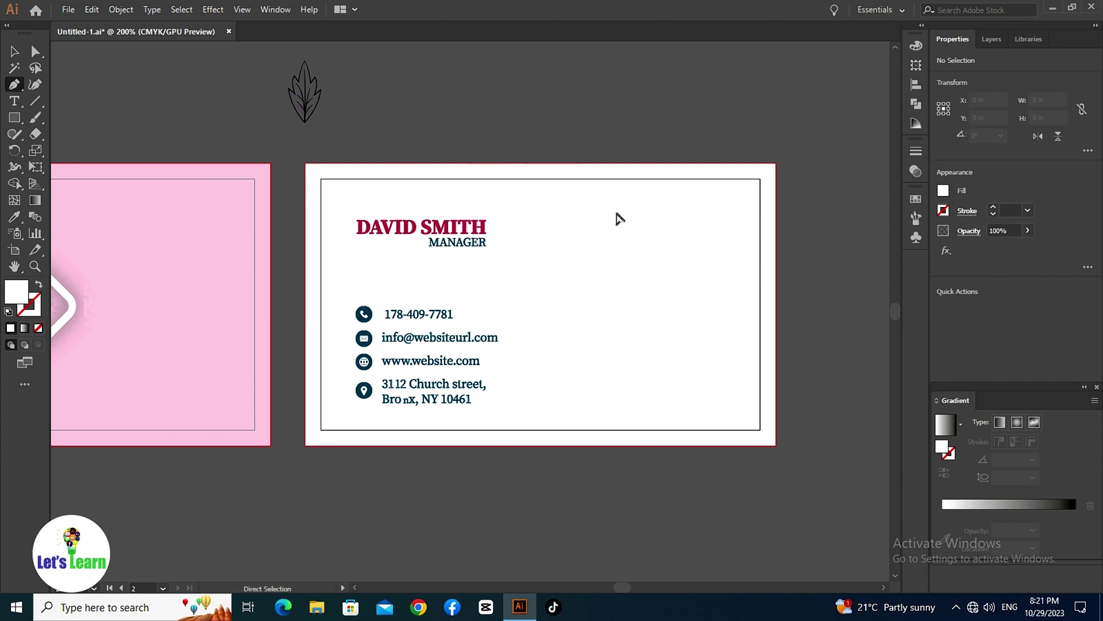
pyautogui.hotkey('ctrl', '+')
pyautogui.moveTo(620, 221); pyautogui.dragTo(502, 266)
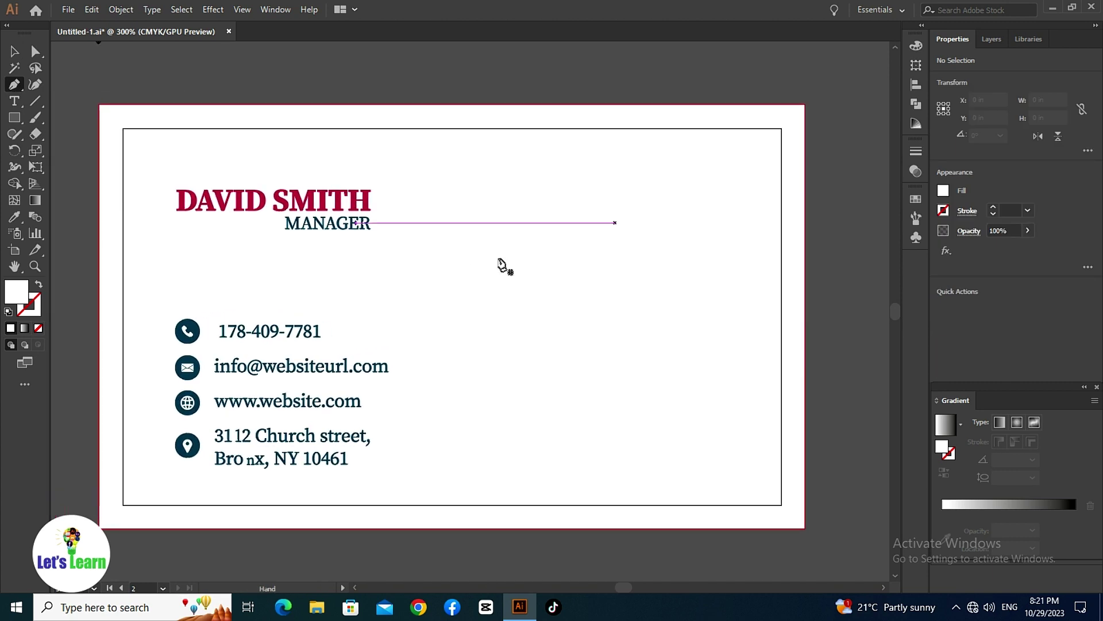
pyautogui.click(805, 105)
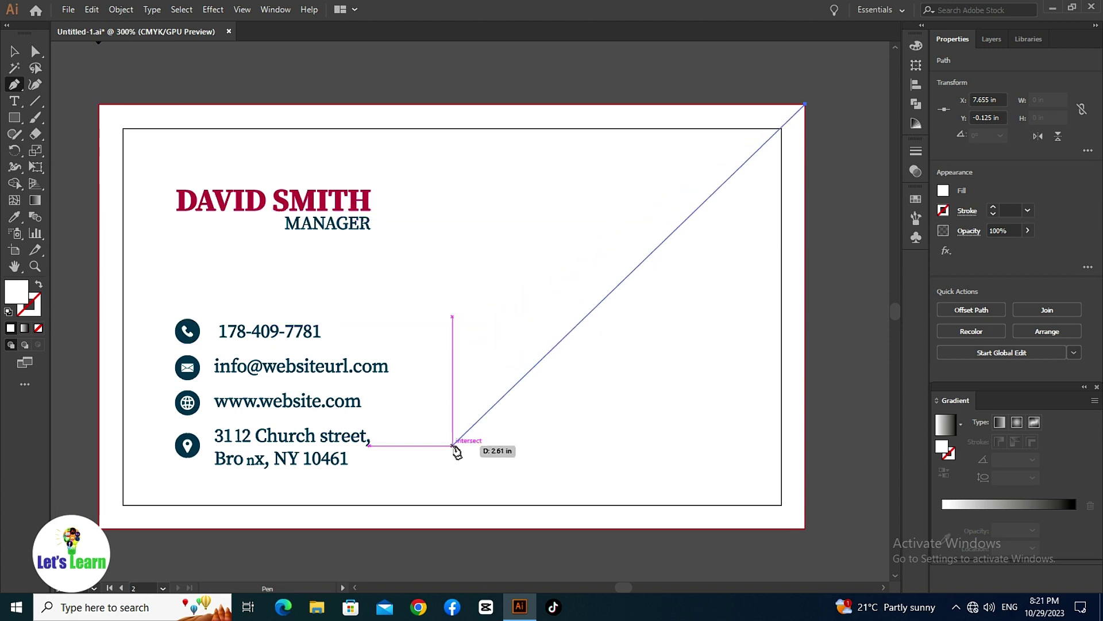
pyautogui.moveTo(418, 505); pyautogui.dragTo(296, 532)
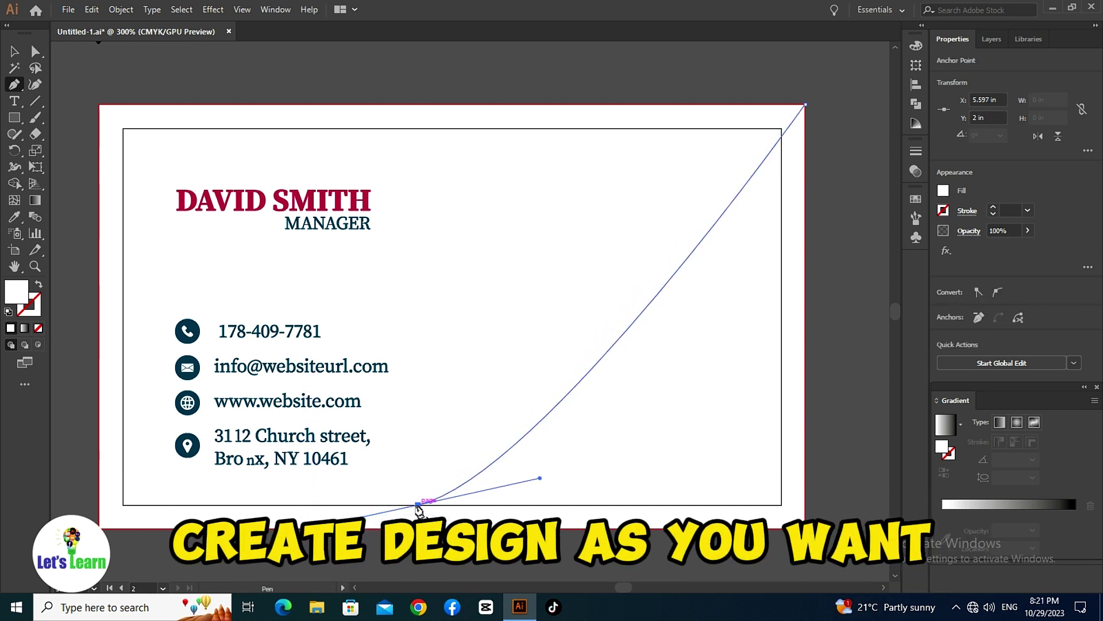
pyautogui.moveTo(418, 505); pyautogui.dragTo(363, 521)
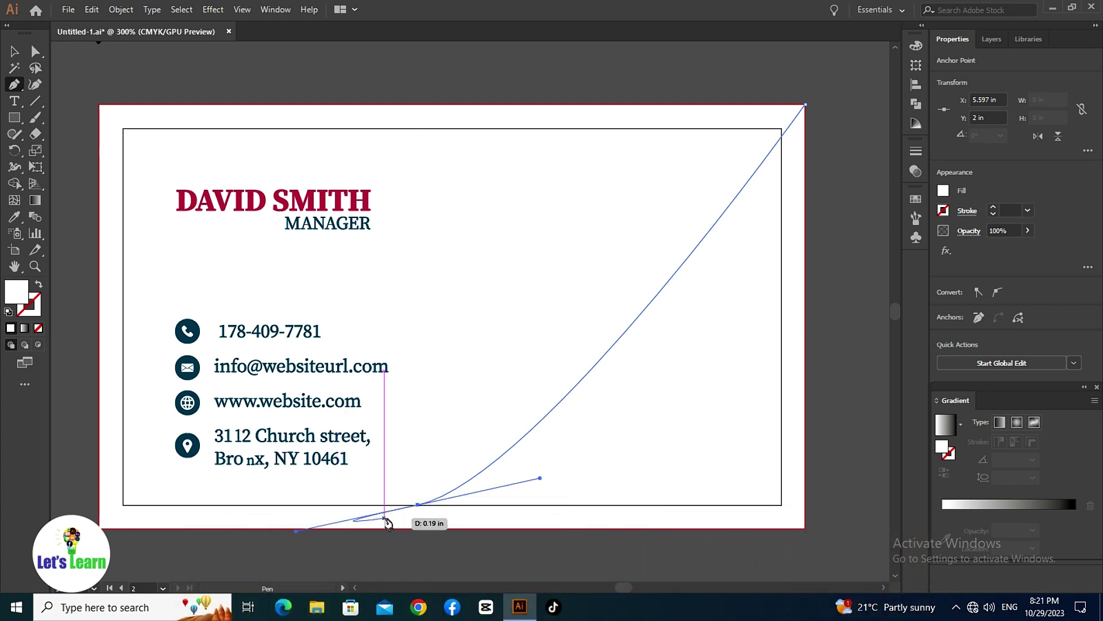
pyautogui.hotkey('ctrl', 'z')
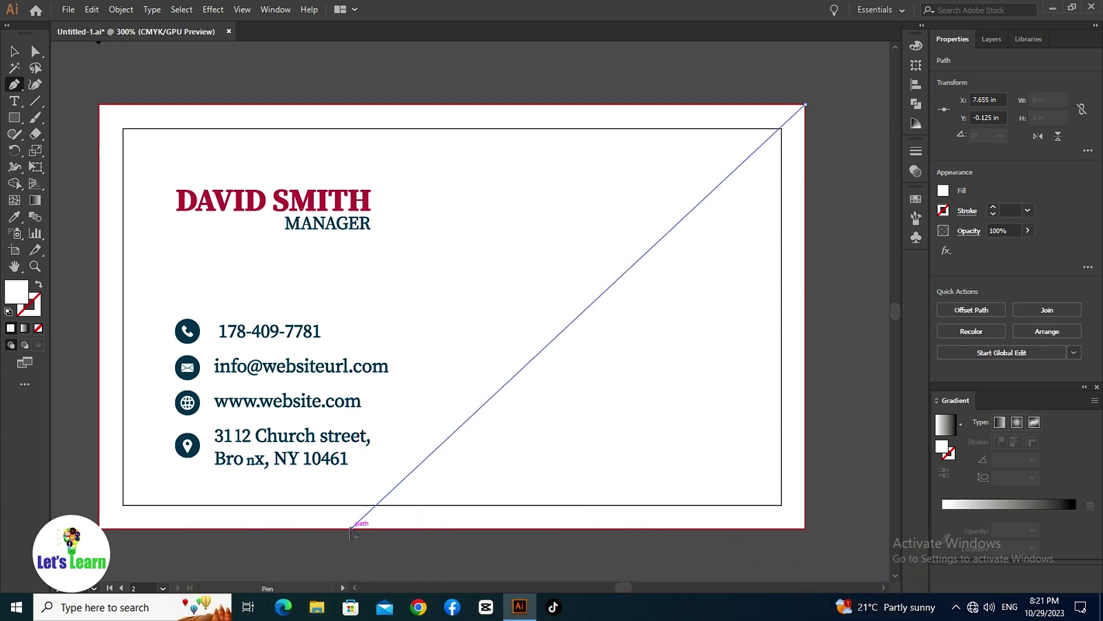
# Curve the path down to the card's bottom edge at about X 5.24 in and close it through the lower-right corner.
pyautogui.moveTo(351, 527); pyautogui.dragTo(152, 552)
pyautogui.click(352, 527)
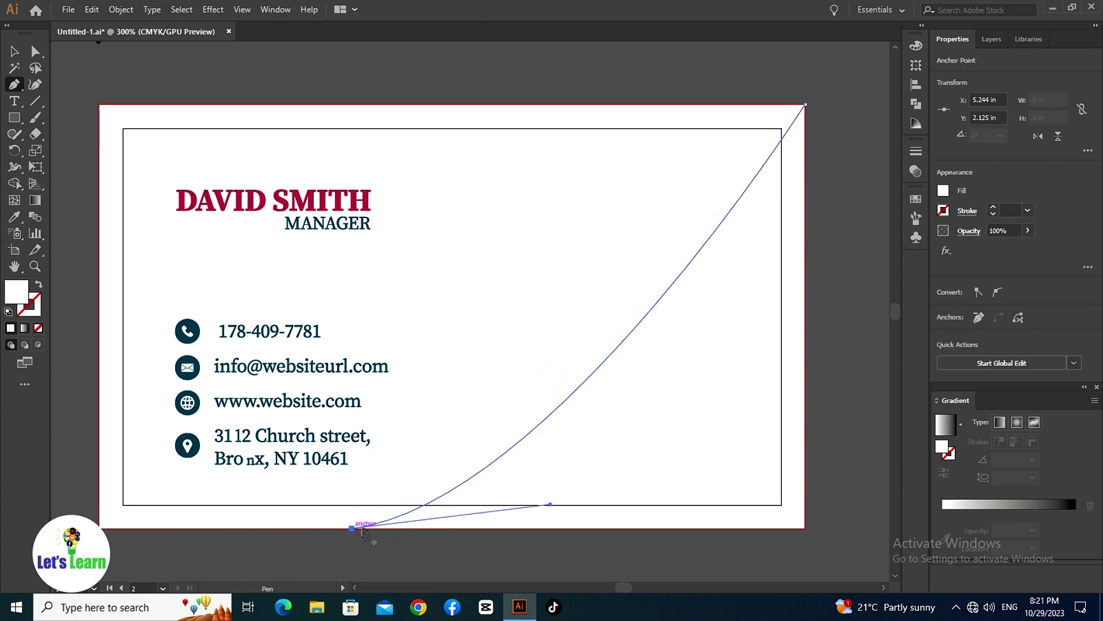
pyautogui.click(806, 529)
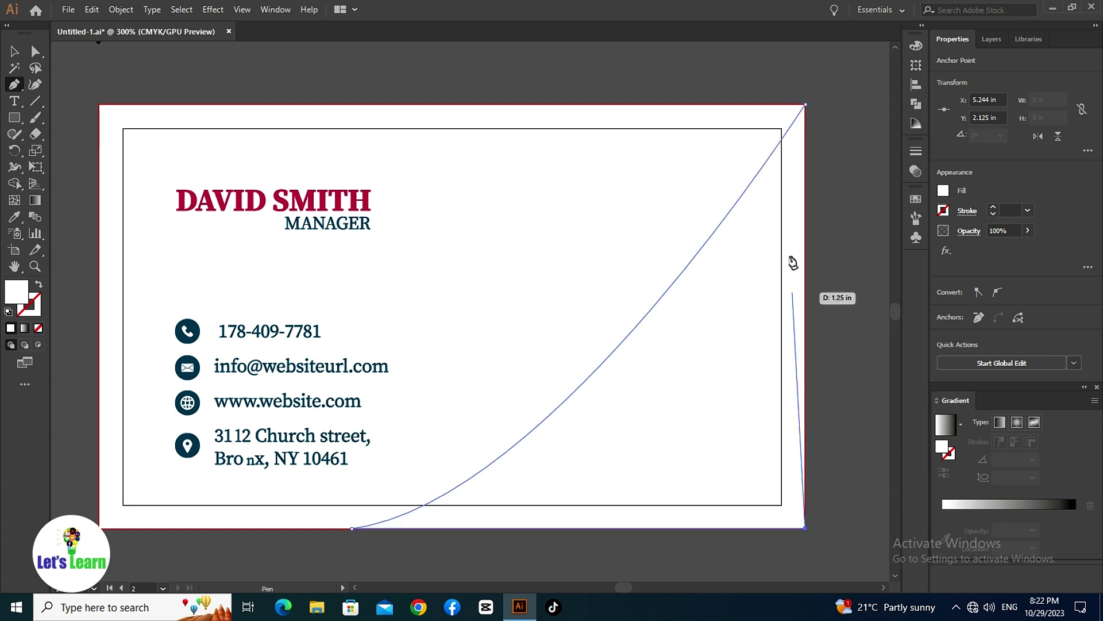
pyautogui.click(805, 104)
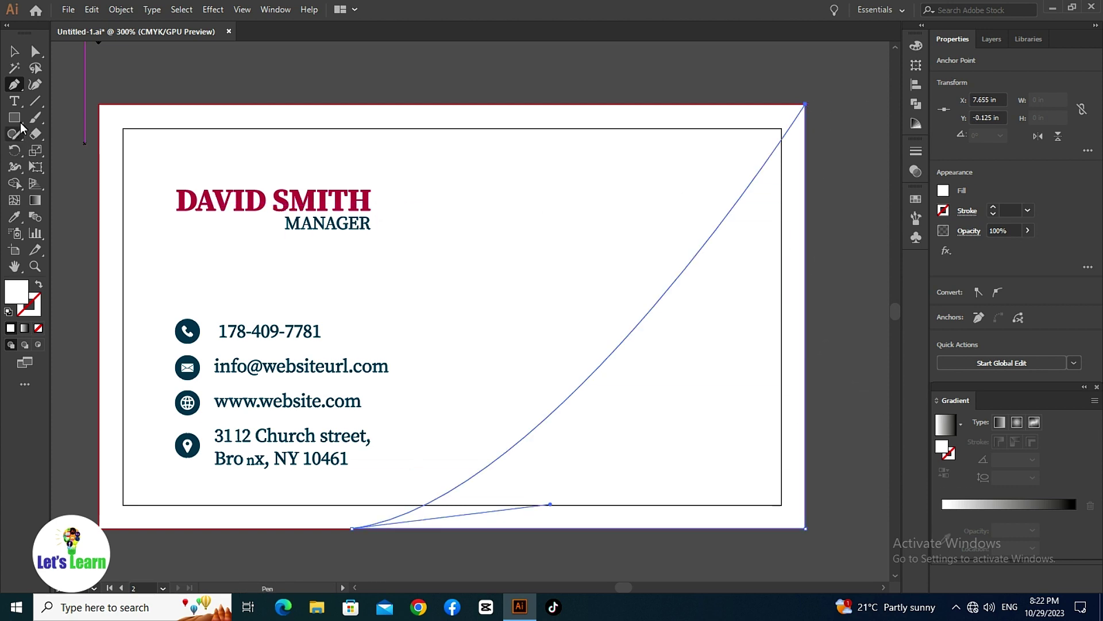
pyautogui.click(15, 52)
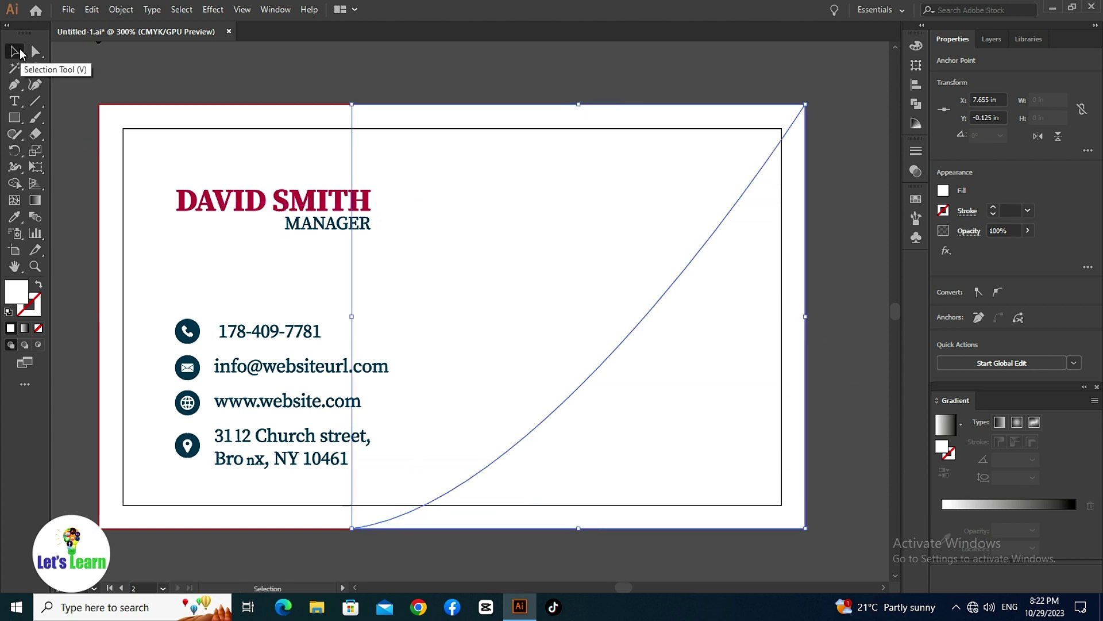
# Fill the curved shape with the pink sampled from the first card's background using the Eyedropper.
pyautogui.click(18, 213)
pyautogui.moveTo(84, 226); pyautogui.dragTo(197, 230)
pyautogui.click(118, 235)
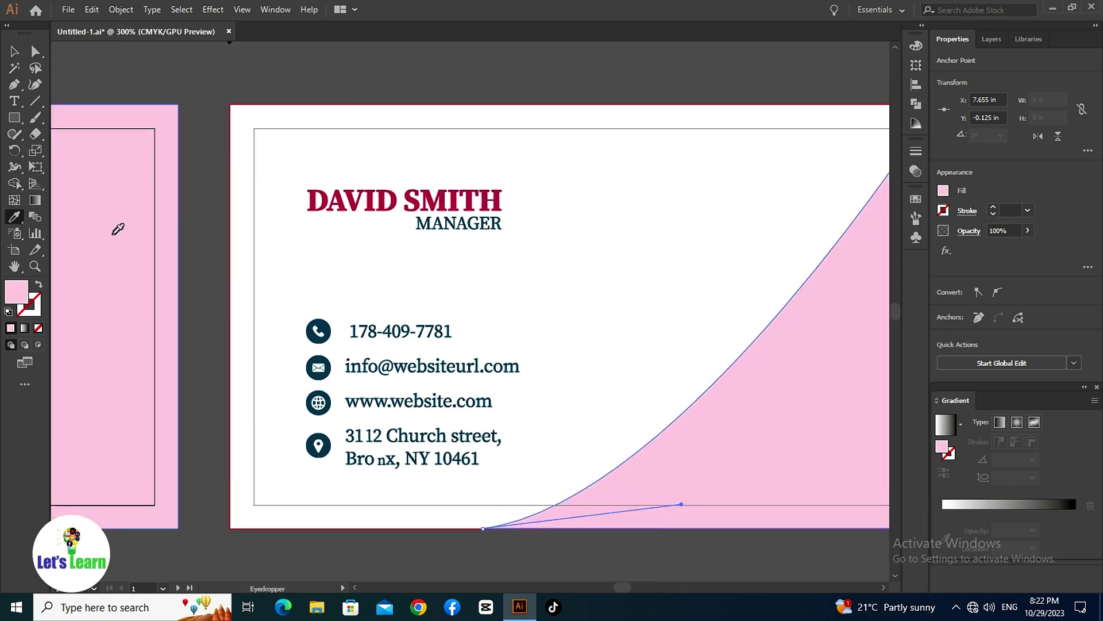
pyautogui.press('v')
pyautogui.hscroll(3, 300, 76)
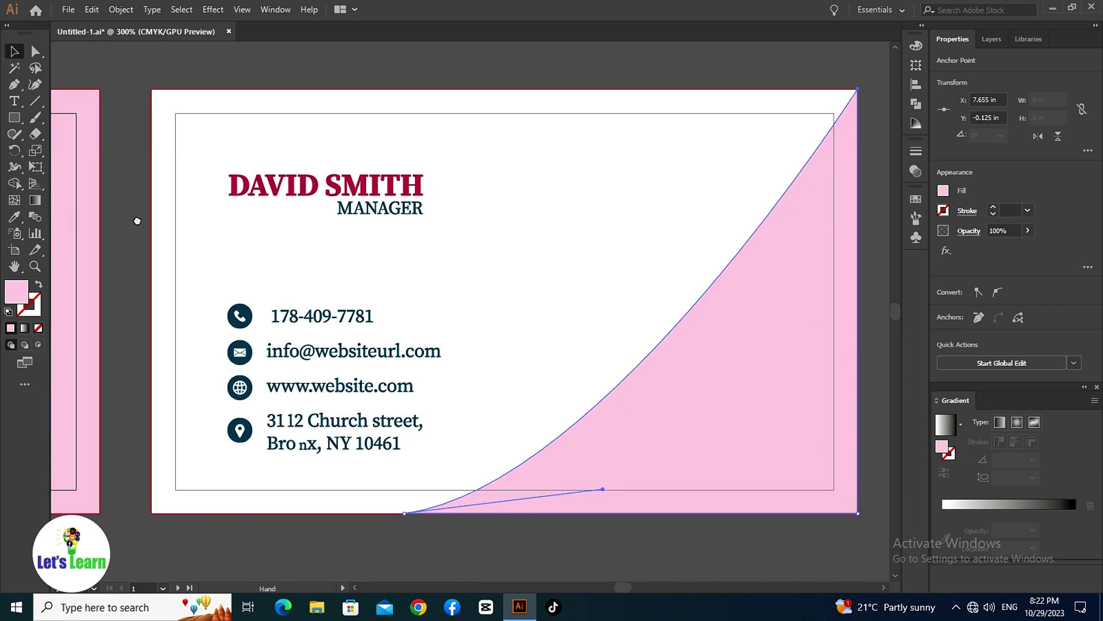
pyautogui.click(299, 76)
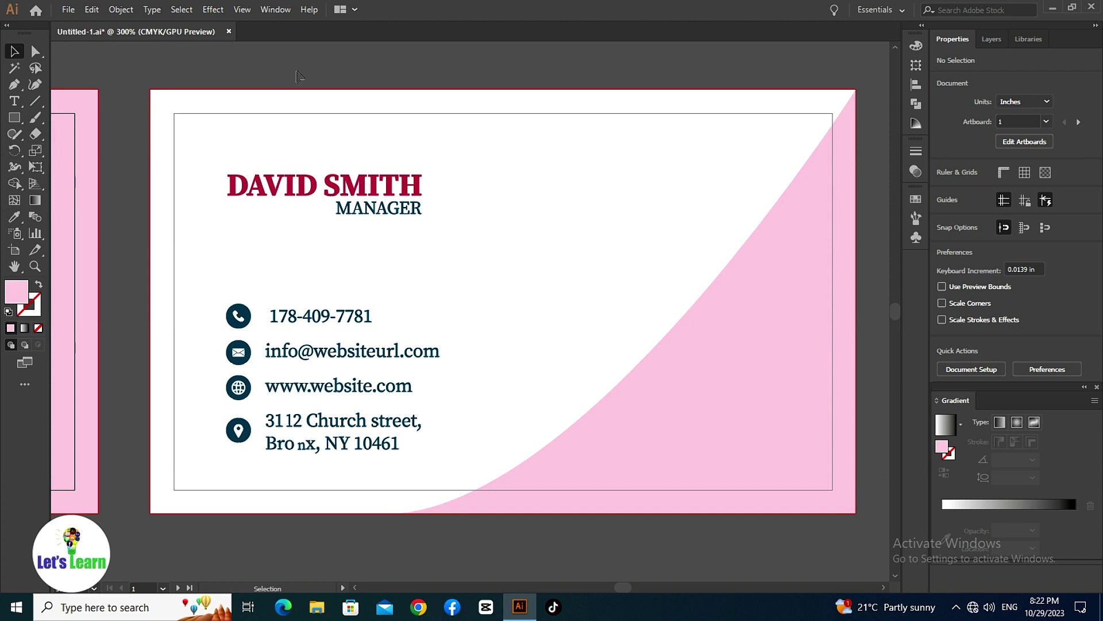
# Paste a copy of the pink curved shape in front and shift it about 0.09 in right and 0.045 in down.
pyautogui.click(756, 299)
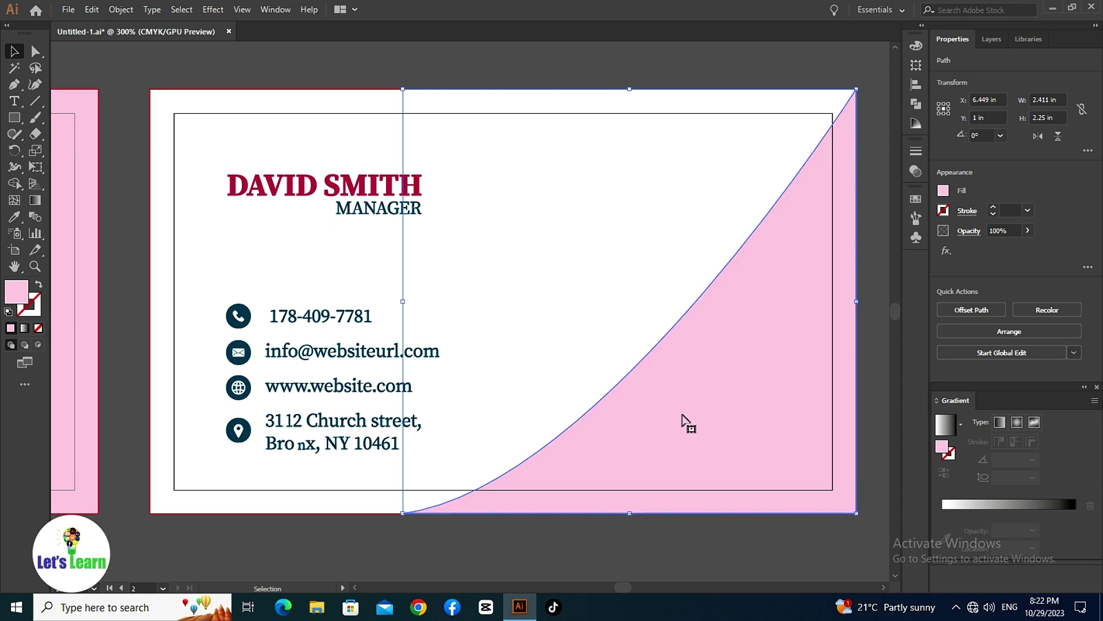
pyautogui.click(92, 10)
pyautogui.click(92, 10)
pyautogui.click(92, 10)
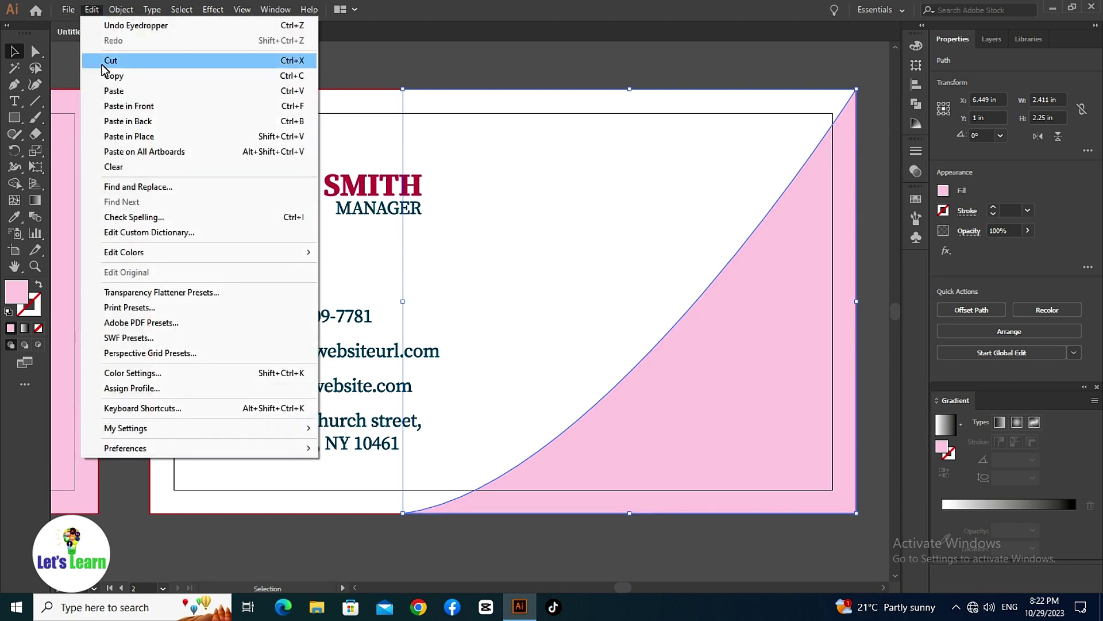
pyautogui.click(115, 106)
pyautogui.moveTo(696, 382); pyautogui.dragTo(716, 397)
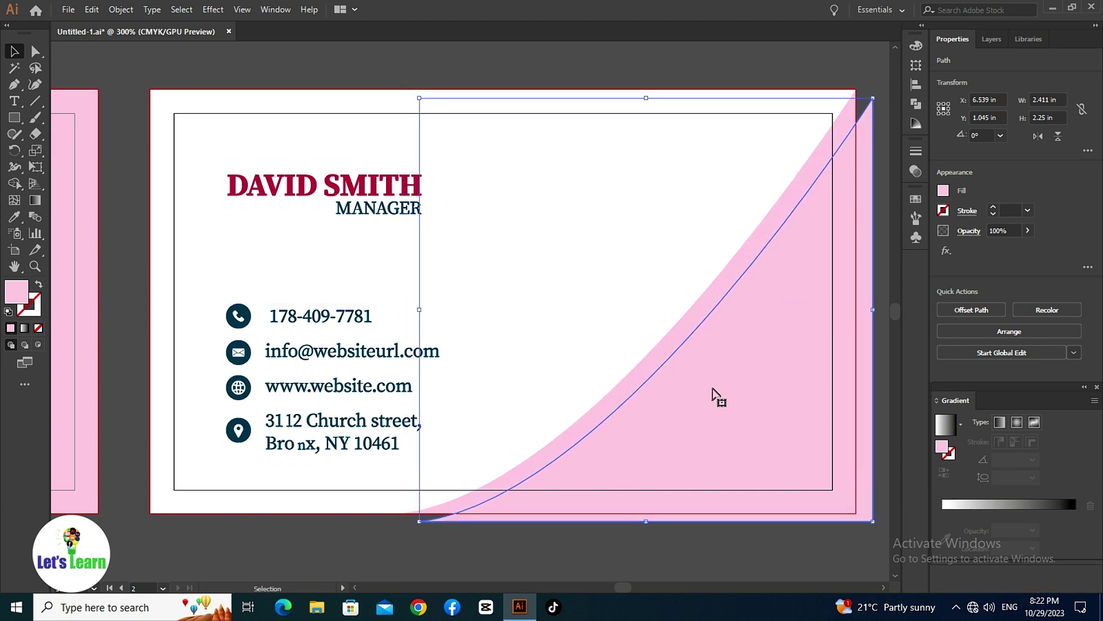
# Move the copy's right-hand anchors onto the card's corners and its lower-left anchor onto the bottom edge at about X 5.48 in.
pyautogui.click(33, 55)
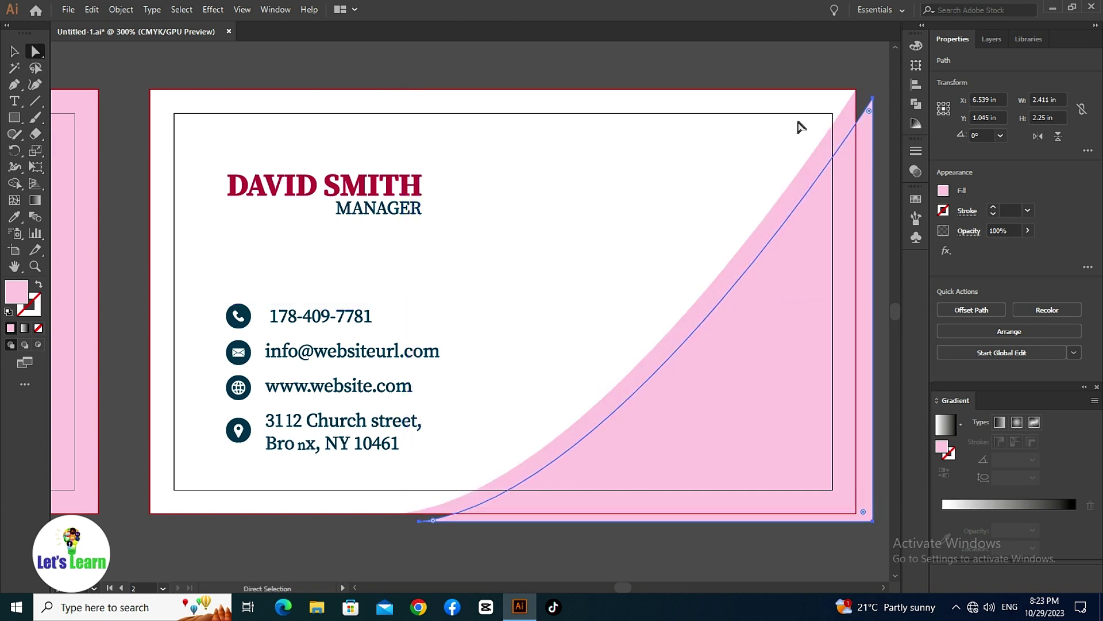
pyautogui.click(873, 99)
pyautogui.moveTo(876, 98); pyautogui.dragTo(857, 92)
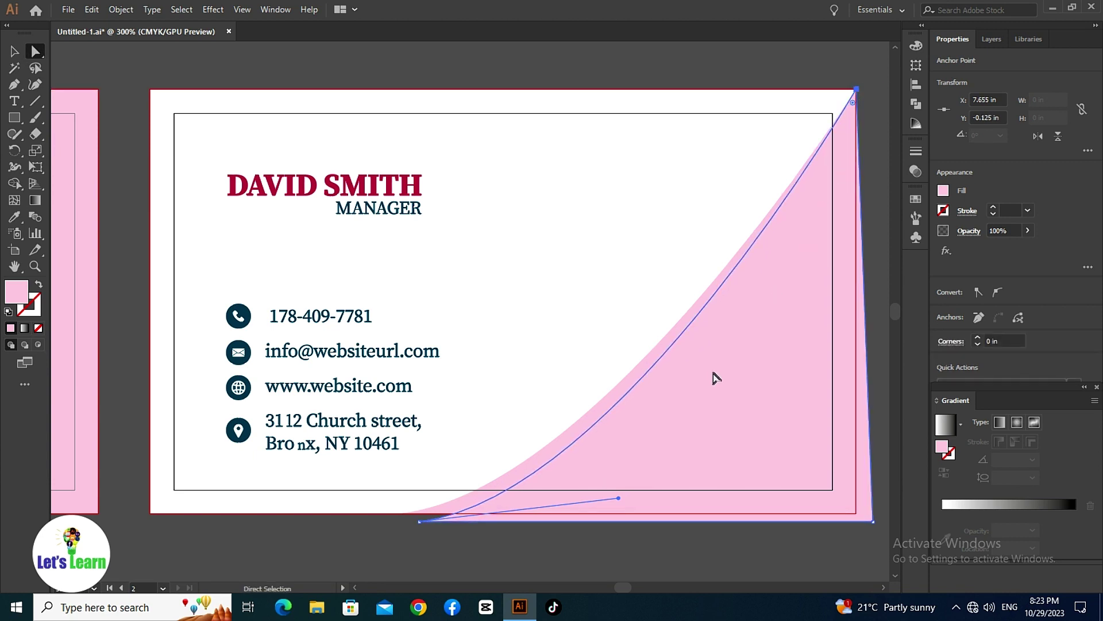
pyautogui.moveTo(420, 522); pyautogui.dragTo(447, 514)
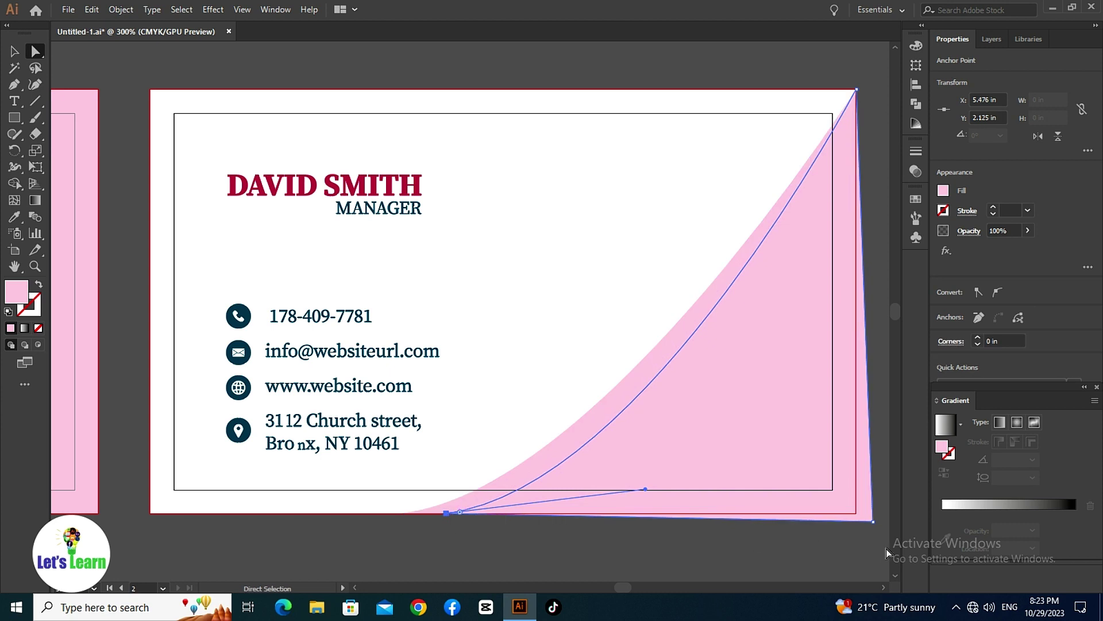
pyautogui.click(867, 520)
pyautogui.moveTo(867, 520); pyautogui.dragTo(857, 516)
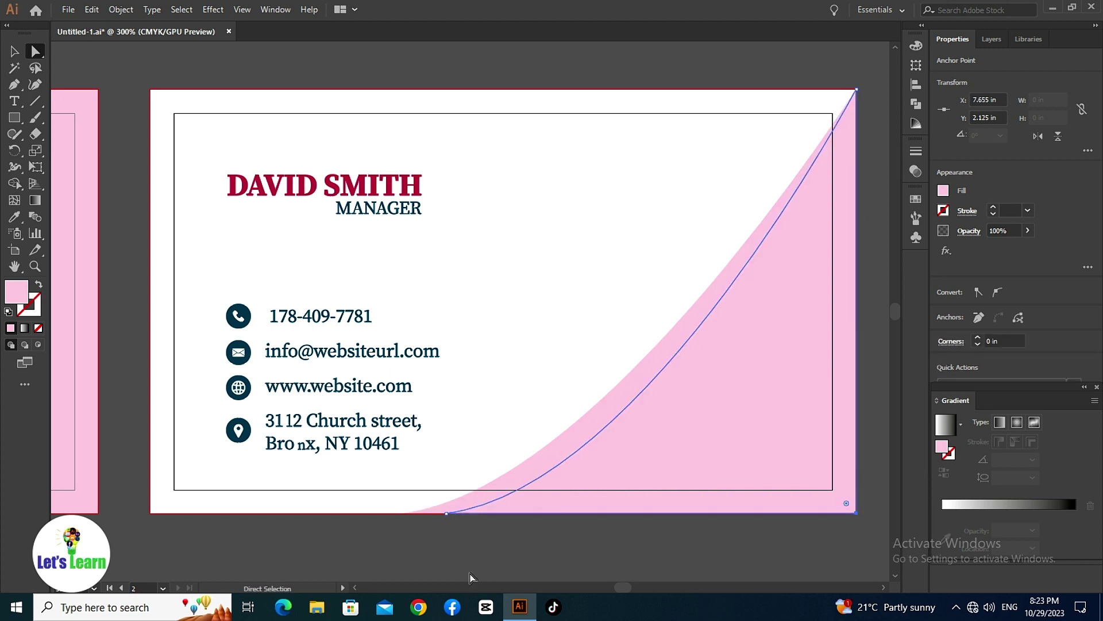
pyautogui.click(15, 51)
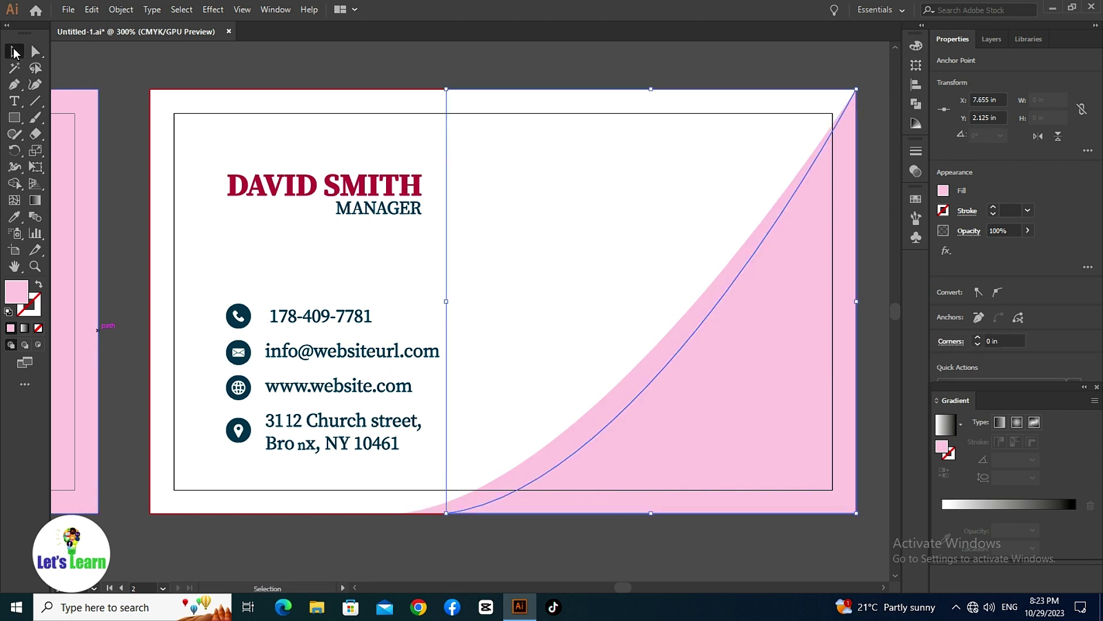
pyautogui.click(431, 528)
# Recolor the rear curved shape with the crimson sampled from the name text.
pyautogui.click(587, 429)
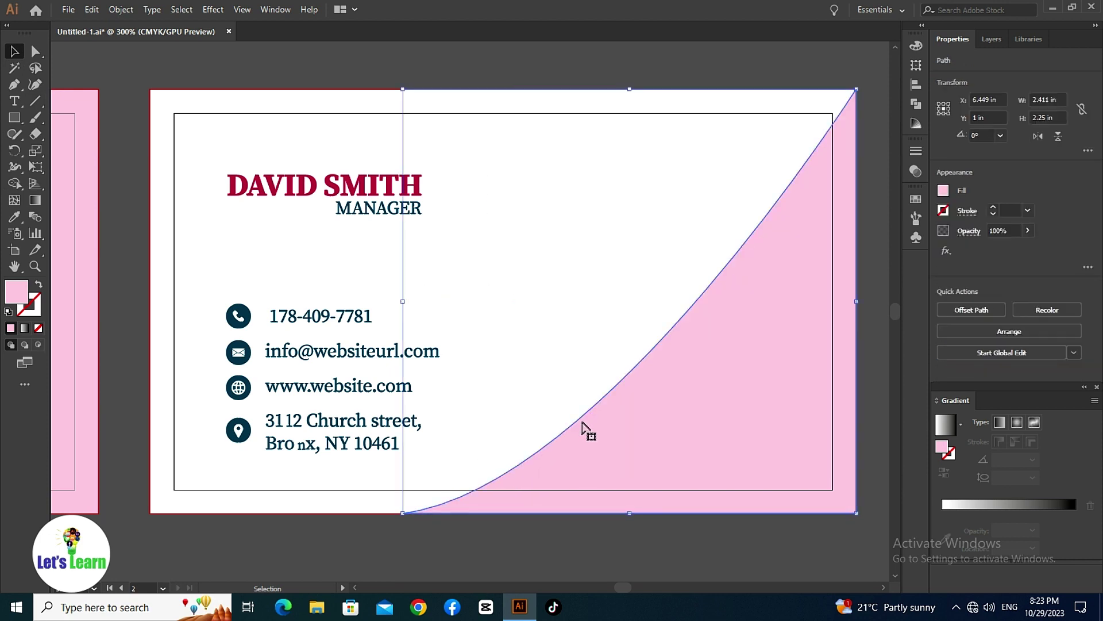
pyautogui.click(14, 217)
pyautogui.click(236, 197)
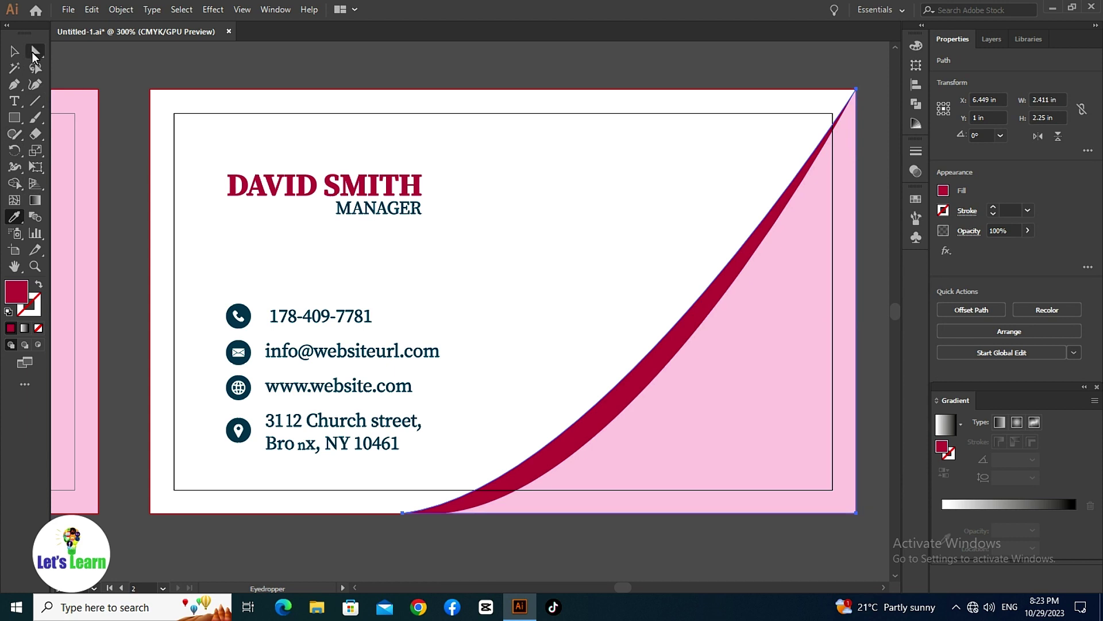
pyautogui.click(15, 51)
pyautogui.click(792, 173)
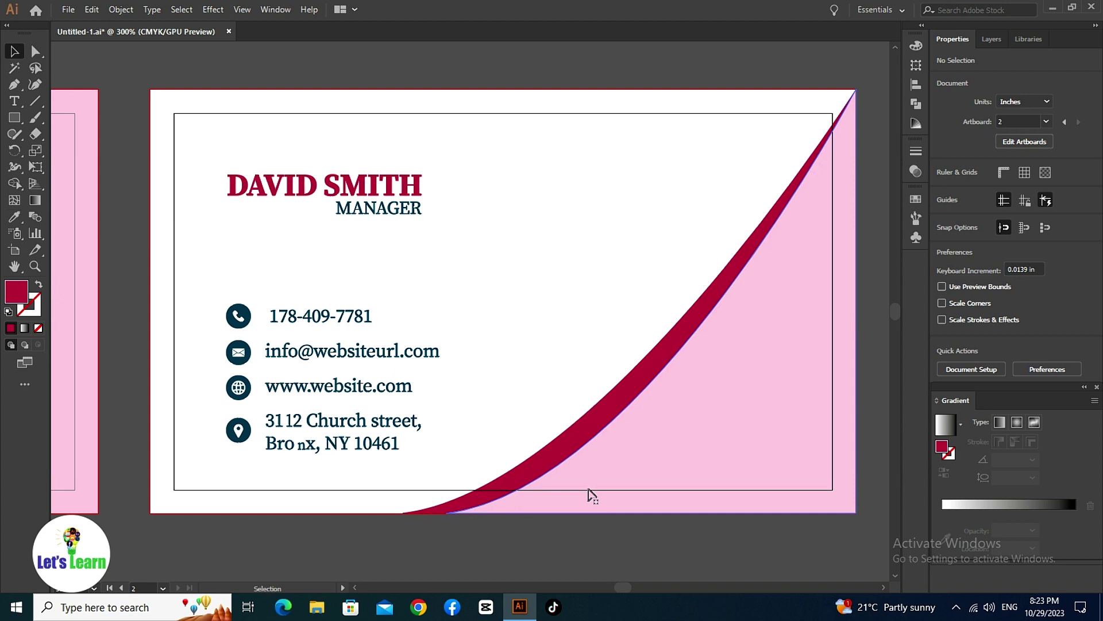
# Slide the front pink shape's lower-left anchor right to about X 5.6 in and adjust its handle to reshape the curve.
pyautogui.press('a')
pyautogui.click(463, 512)
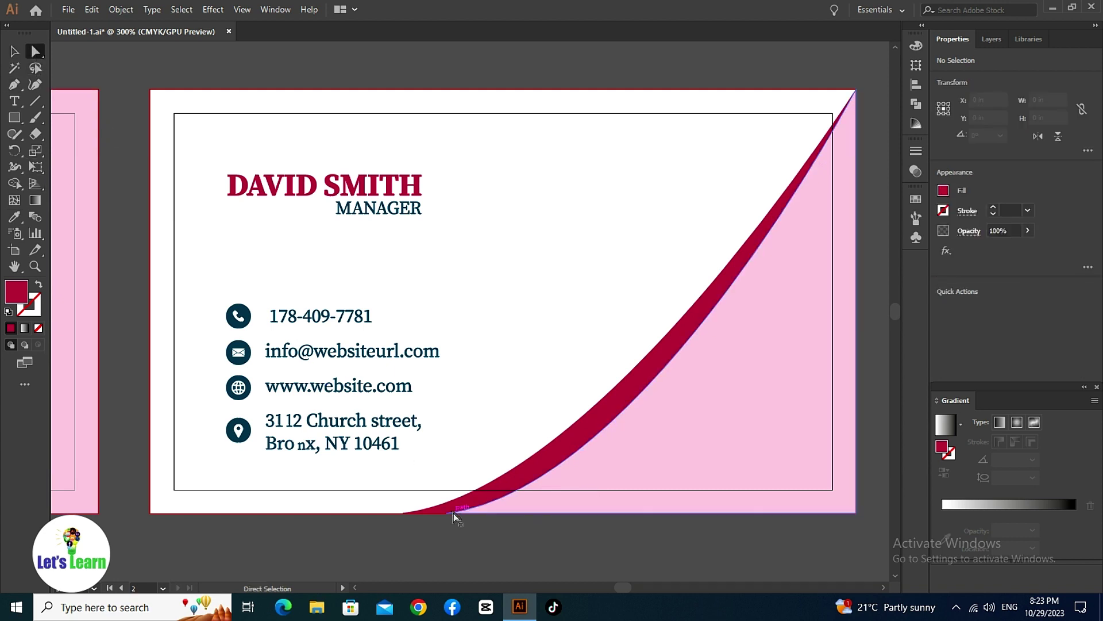
pyautogui.moveTo(448, 513); pyautogui.dragTo(471, 514)
pyautogui.moveTo(668, 485); pyautogui.dragTo(642, 465)
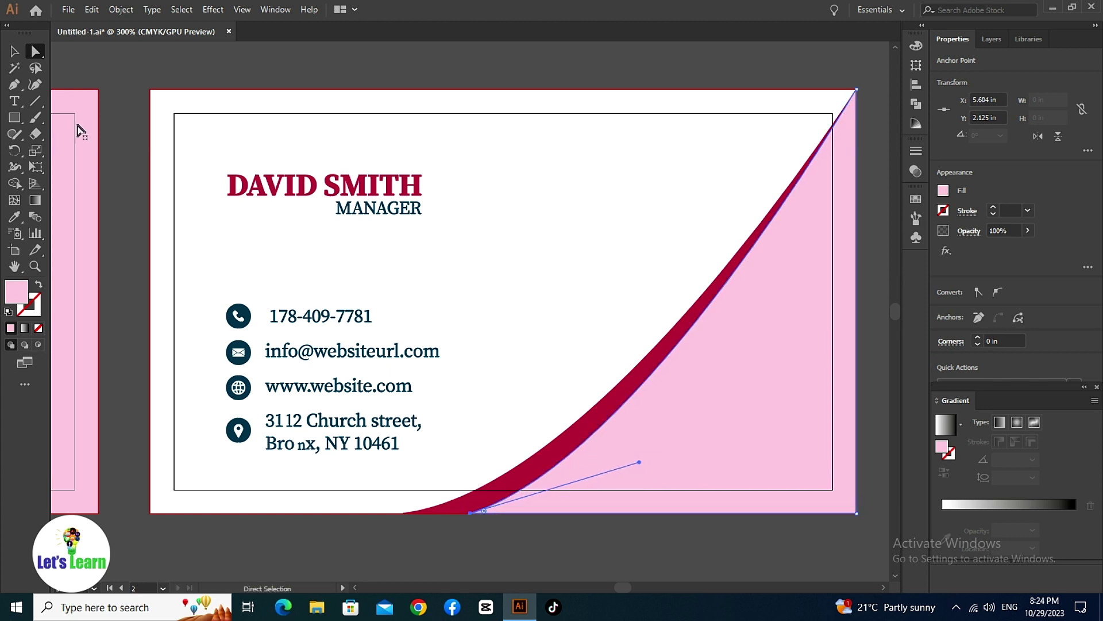
pyautogui.click(15, 51)
pyautogui.click(137, 72)
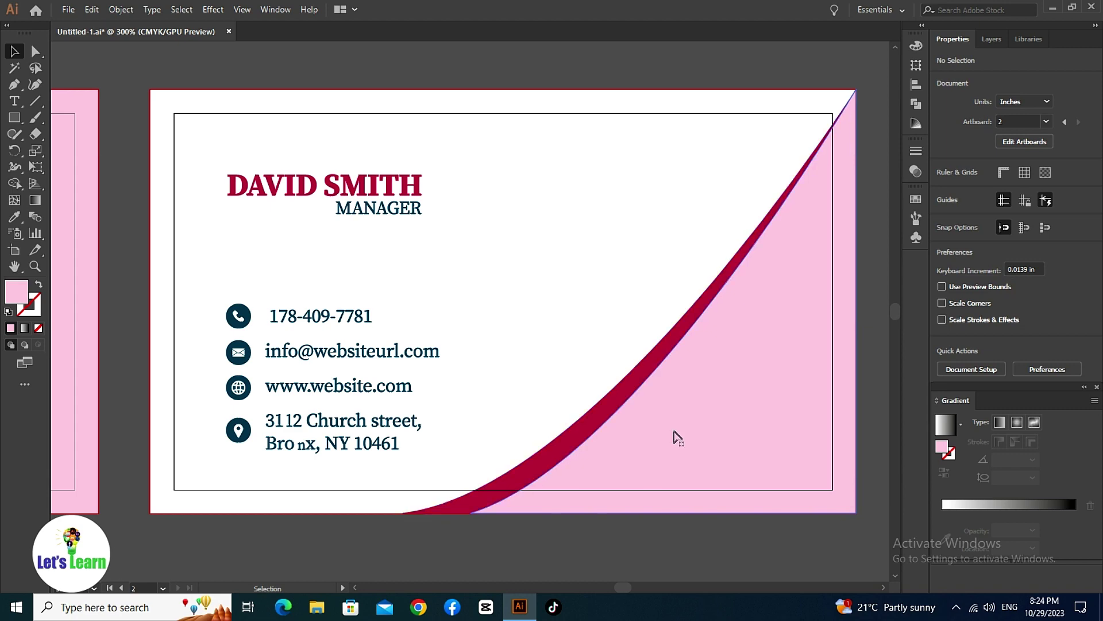
# Copy the front pink curved shape and paste the duplicate directly in front of it.
pyautogui.hotkey('ctrl', '=')
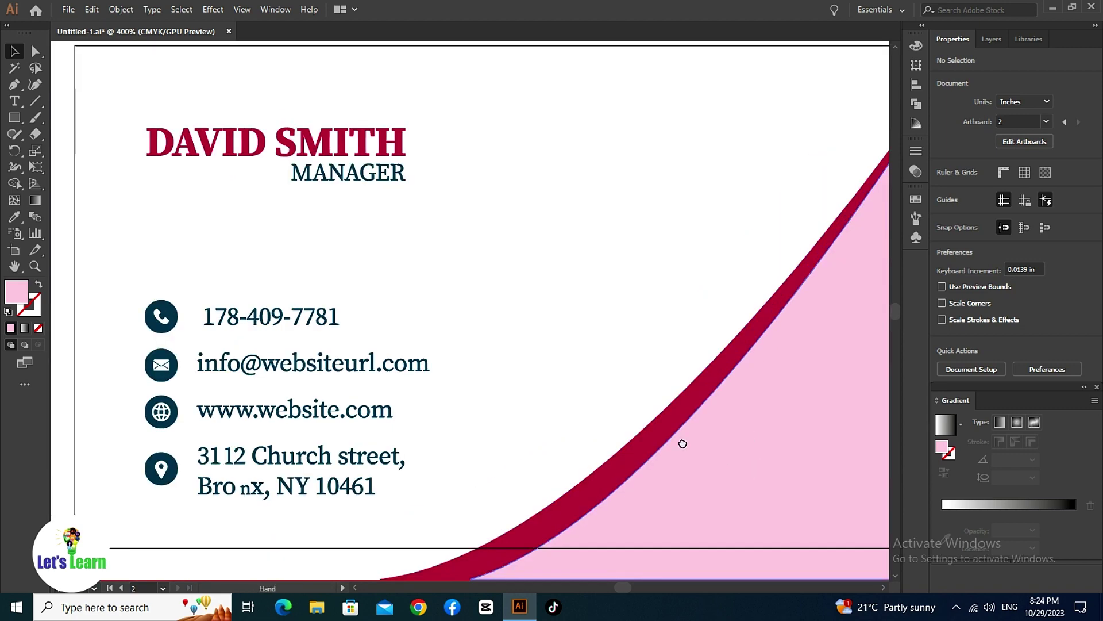
pyautogui.moveTo(683, 444); pyautogui.dragTo(604, 465)
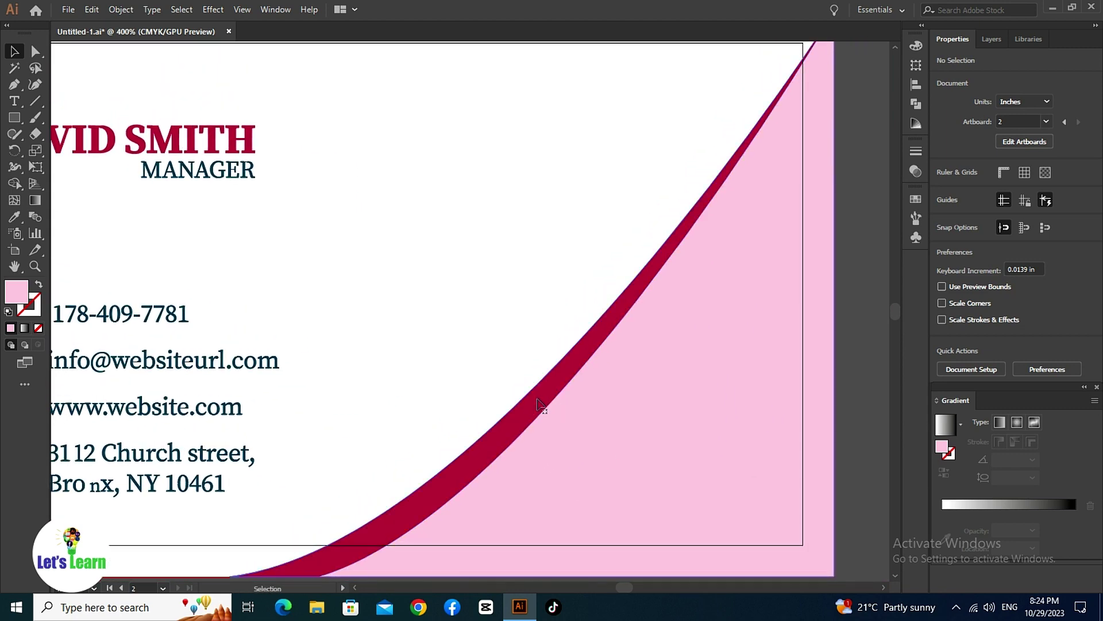
pyautogui.click(611, 420)
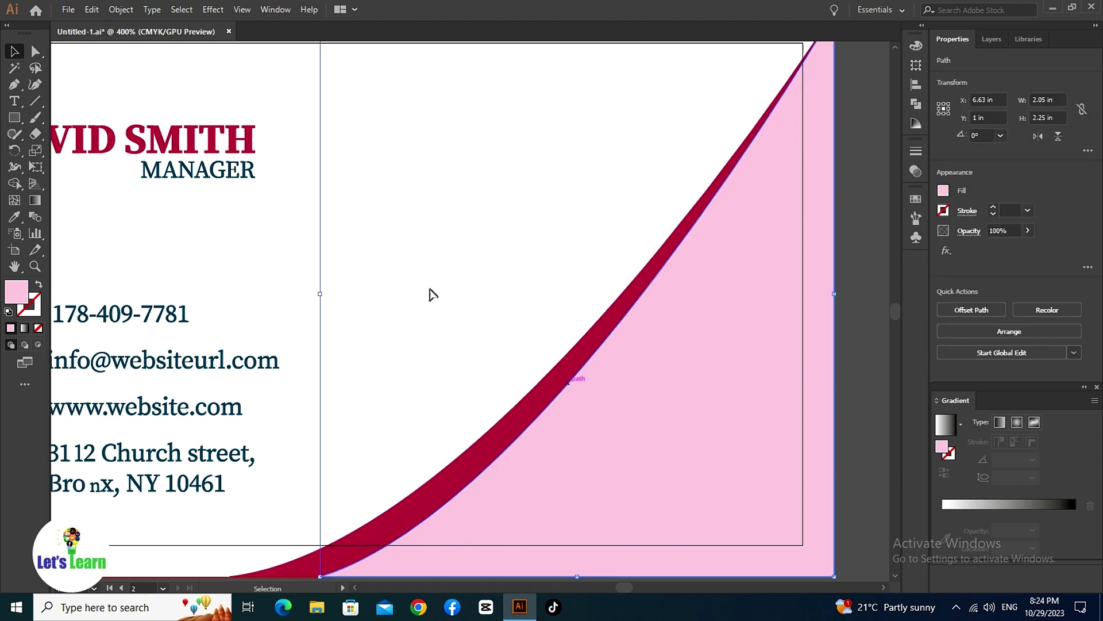
pyautogui.click(121, 9)
pyautogui.click(114, 75)
pyautogui.click(92, 9)
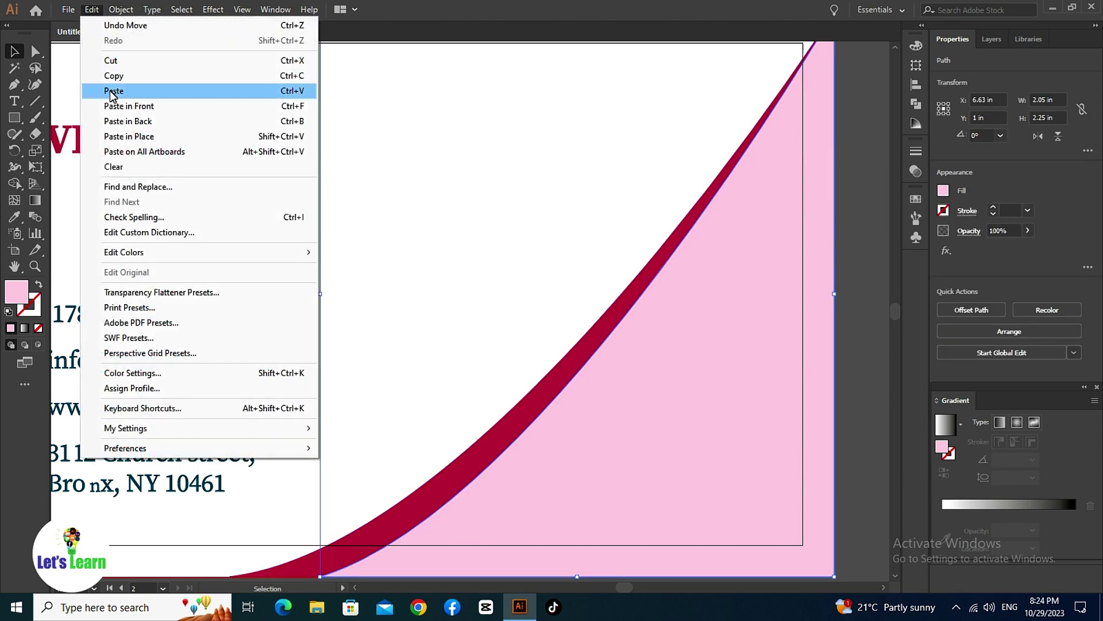
pyautogui.click(114, 105)
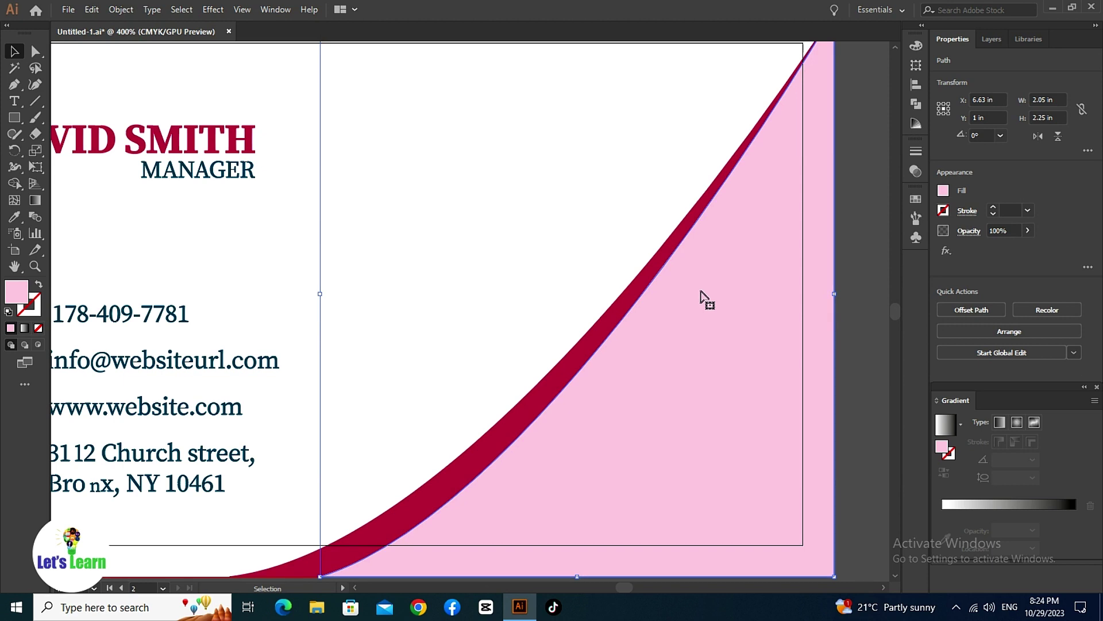
# Move the pasted pink shape's lower-left anchor along the bottom edge to about X 5.637 in and adjust its handle.
pyautogui.hotkey('ctrl', '-')
pyautogui.press('a')
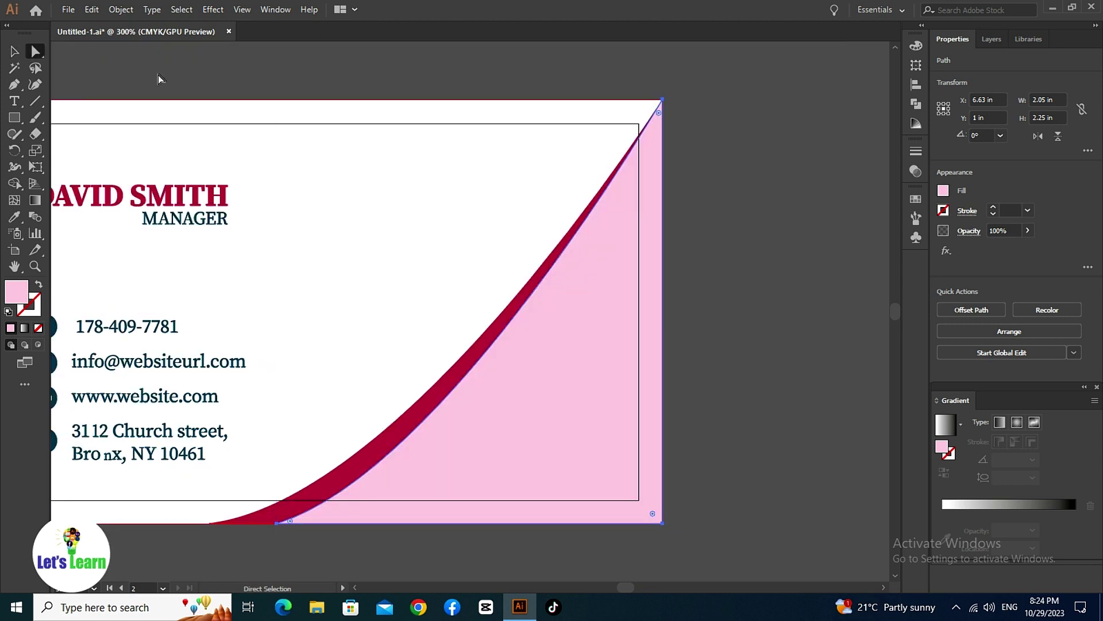
pyautogui.moveTo(279, 523); pyautogui.dragTo(289, 528)
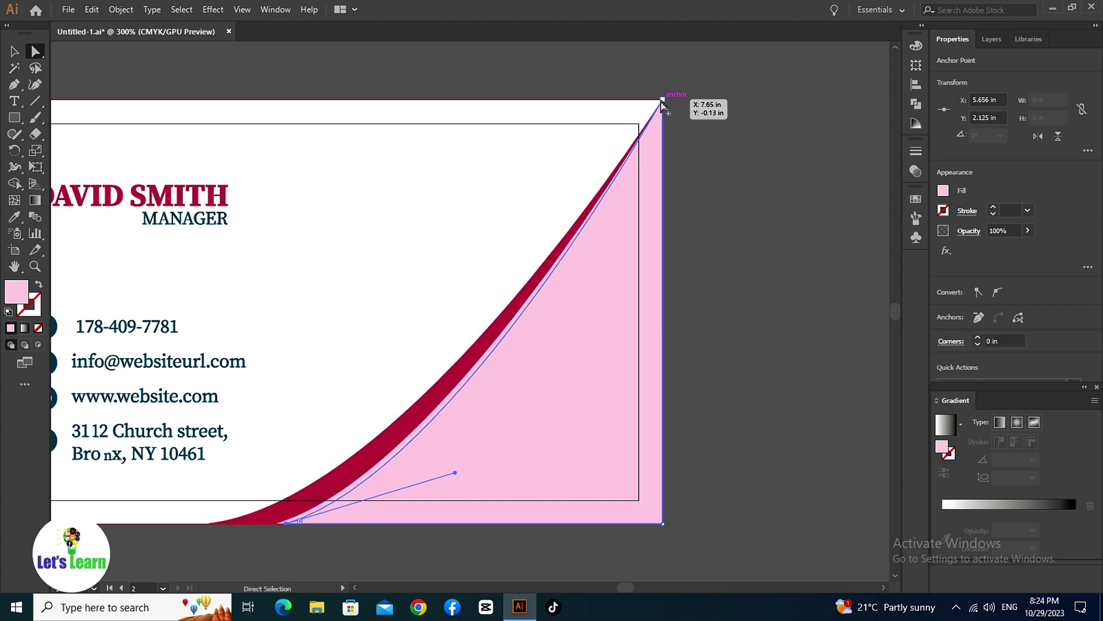
pyautogui.scroll(1, 467, 400)
pyautogui.moveTo(474, 308); pyautogui.dragTo(464, 310)
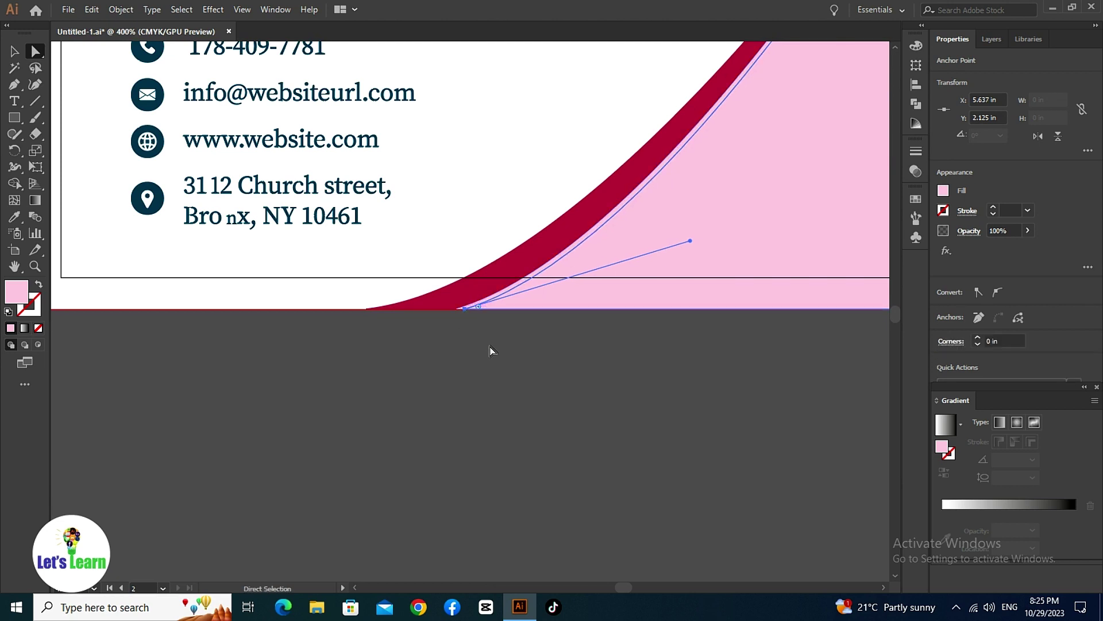
pyautogui.moveTo(691, 241); pyautogui.dragTo(685, 238)
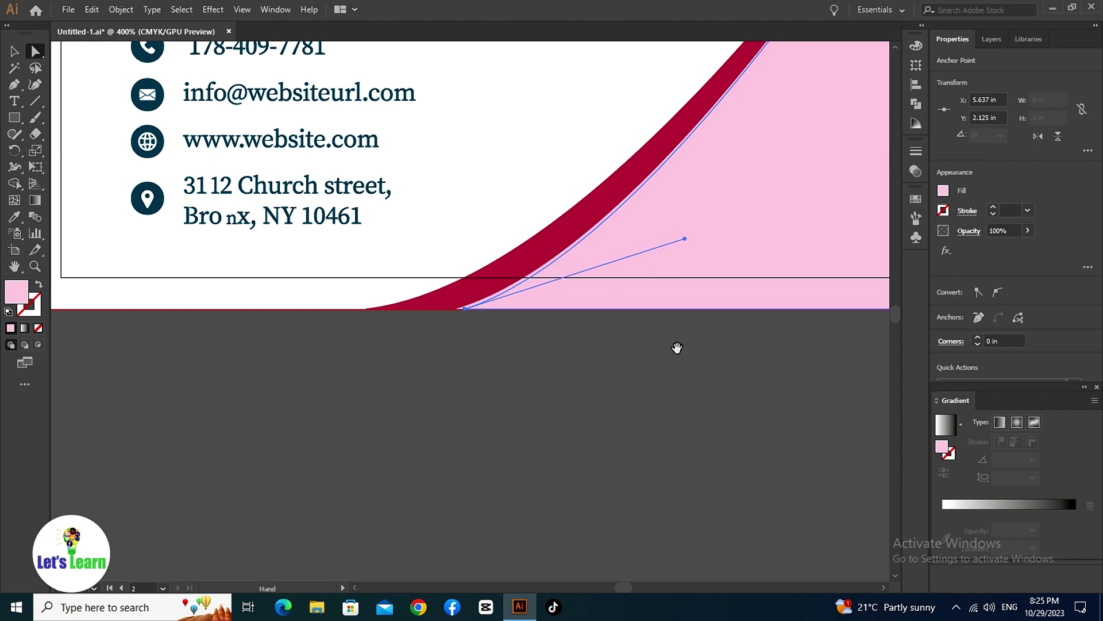
# Move the pasted pink shape's upper-right anchor to about X 7.655 in, Y -0.107 in.
pyautogui.moveTo(677, 348); pyautogui.dragTo(278, 533)
pyautogui.moveTo(655, 104); pyautogui.dragTo(665, 298)
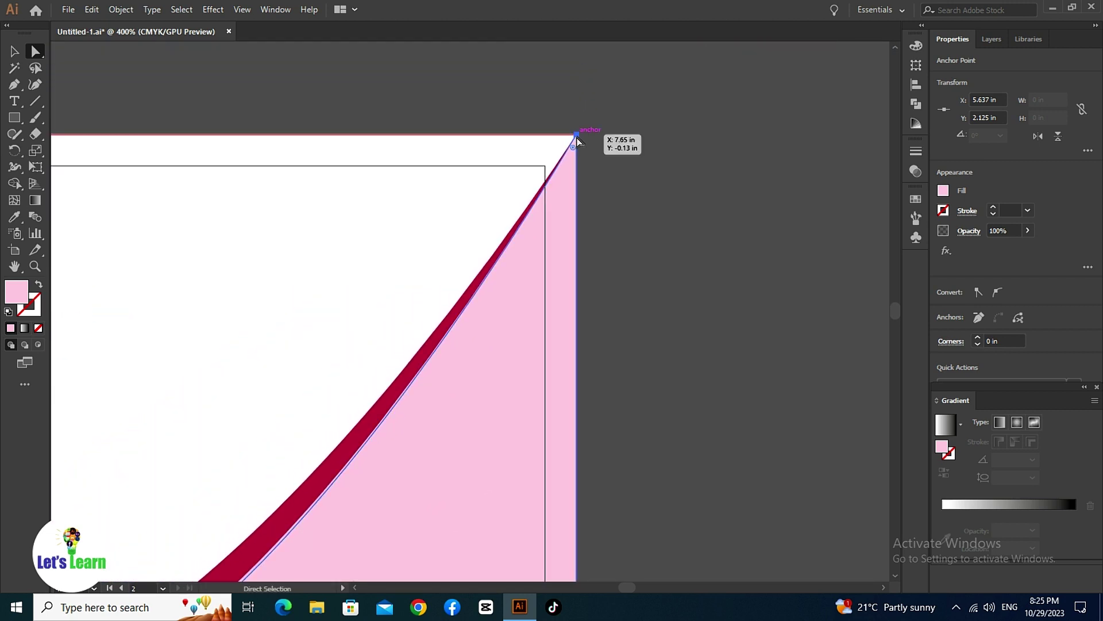
pyautogui.moveTo(577, 138); pyautogui.dragTo(579, 140)
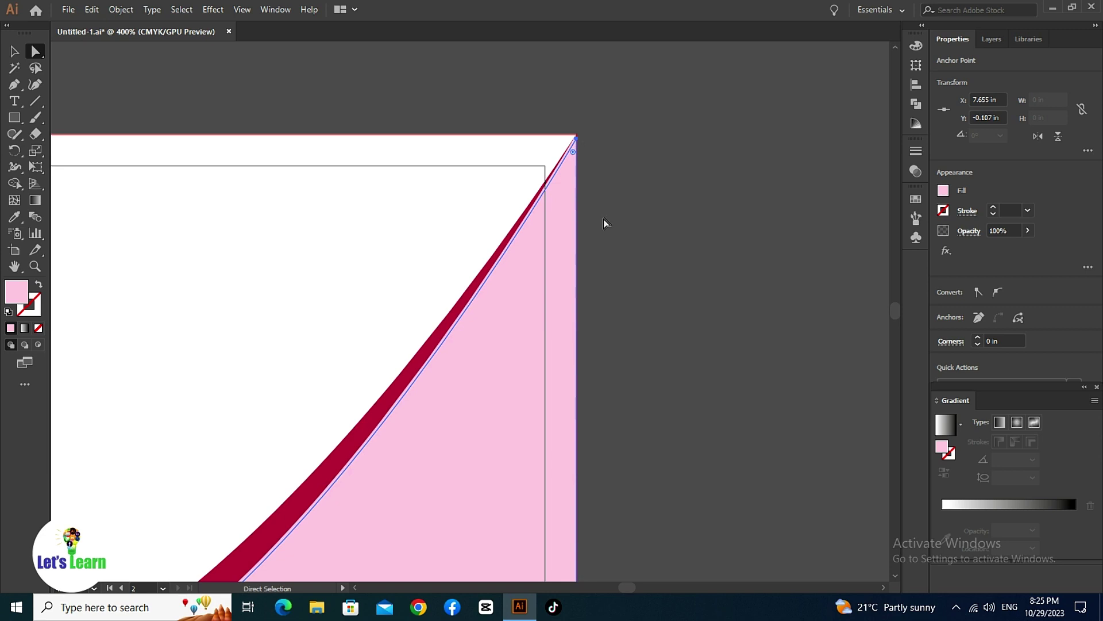
pyautogui.hotkey('ctrl', '-')
pyautogui.moveTo(397, 290); pyautogui.dragTo(590, 190)
pyautogui.click(346, 77)
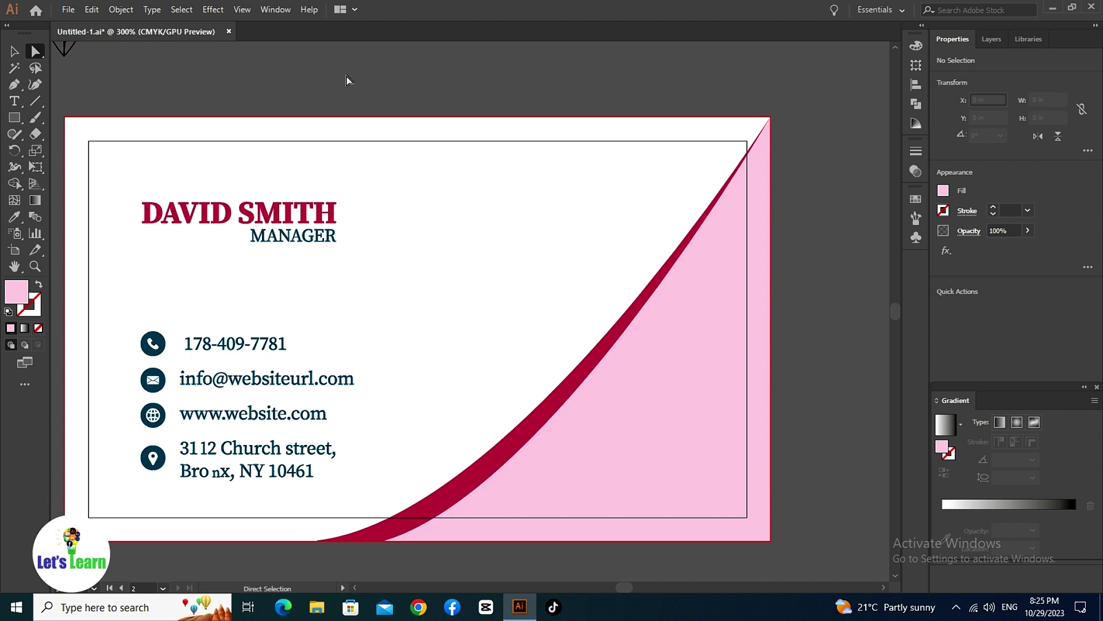
# Recolor the pink shape between the crimson curve and the front copy with a deeper, more saturated pink.
pyautogui.click(539, 442)
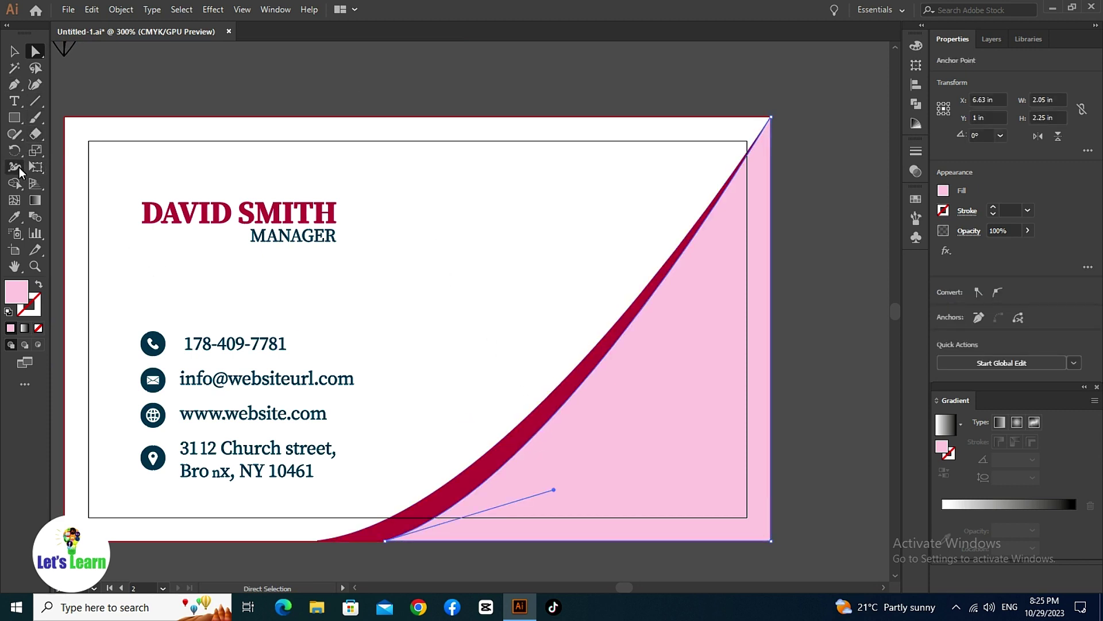
pyautogui.doubleClick(16, 291)
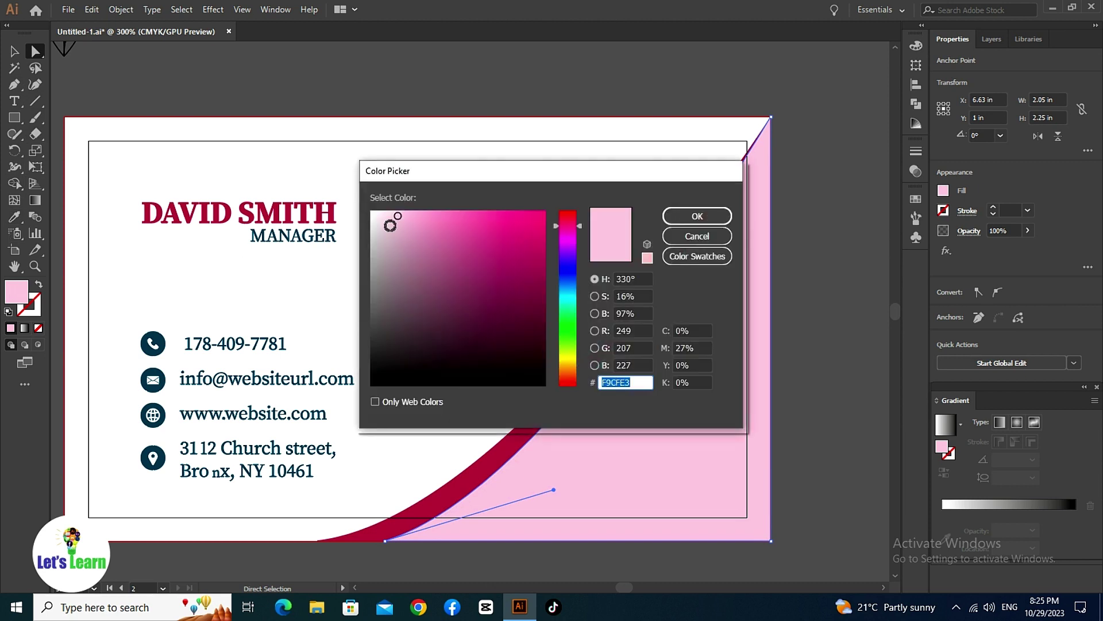
pyautogui.moveTo(409, 223); pyautogui.dragTo(448, 217)
pyautogui.click(670, 218)
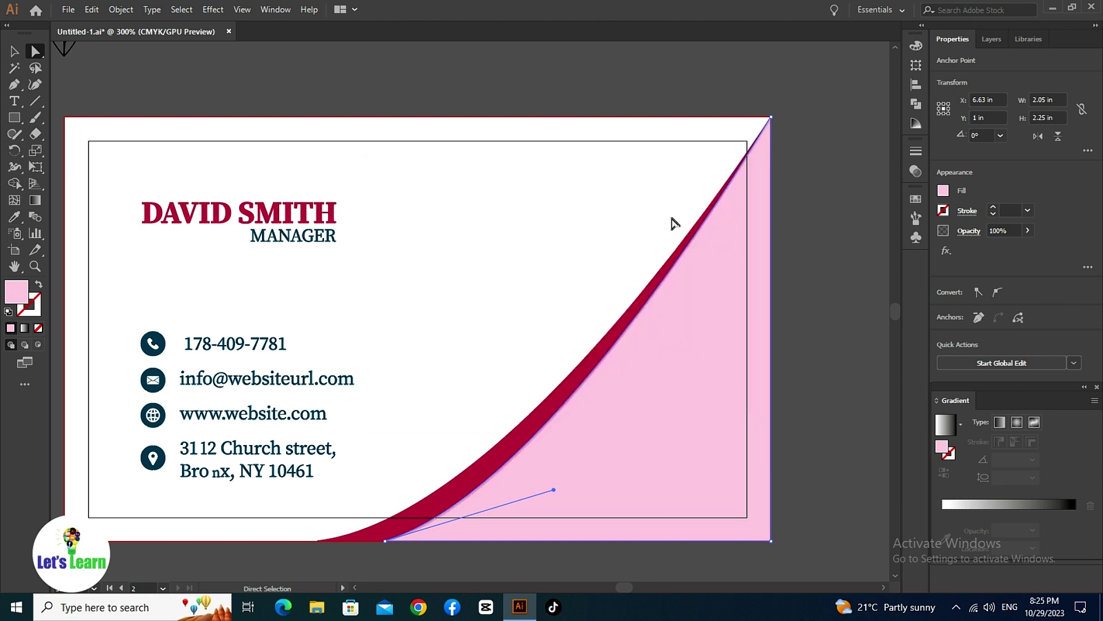
pyautogui.click(427, 94)
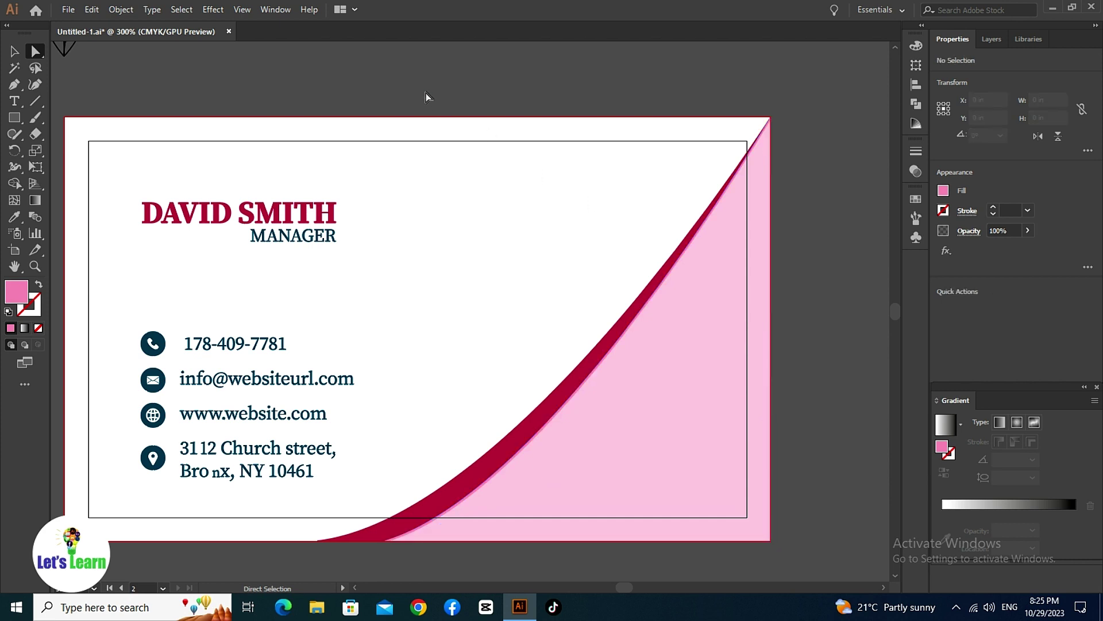
pyautogui.click(493, 480)
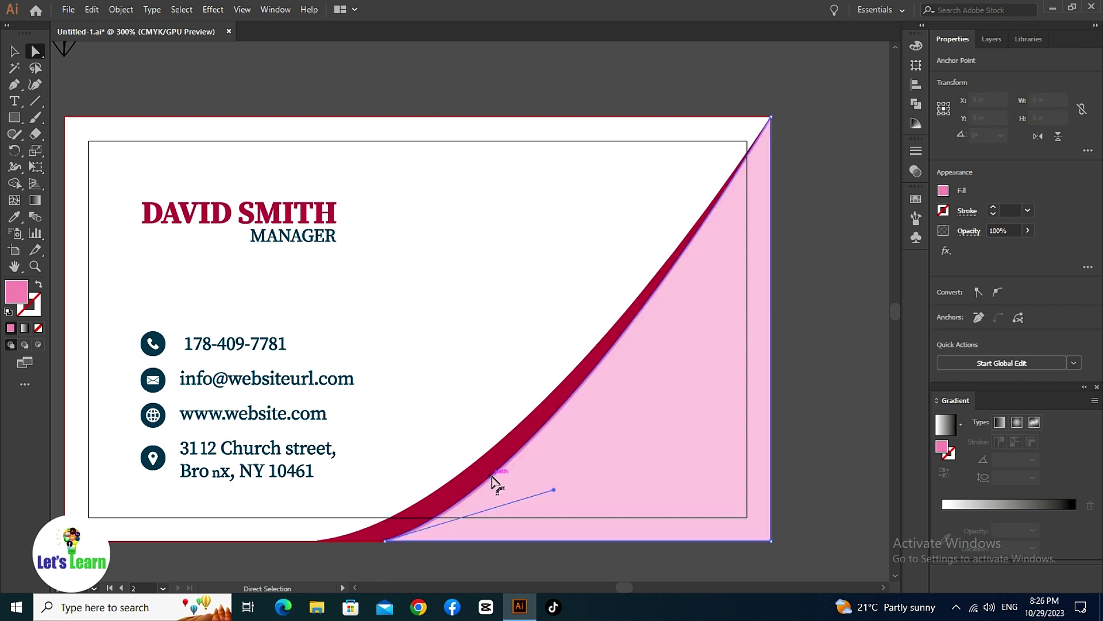
pyautogui.doubleClick(16, 294)
pyautogui.moveTo(451, 224)
pyautogui.mouseDown()
pyautogui.moveTo(444, 220)
pyautogui.moveTo(481, 219)
pyautogui.mouseUp()
pyautogui.click(696, 216)
pyautogui.click(459, 60)
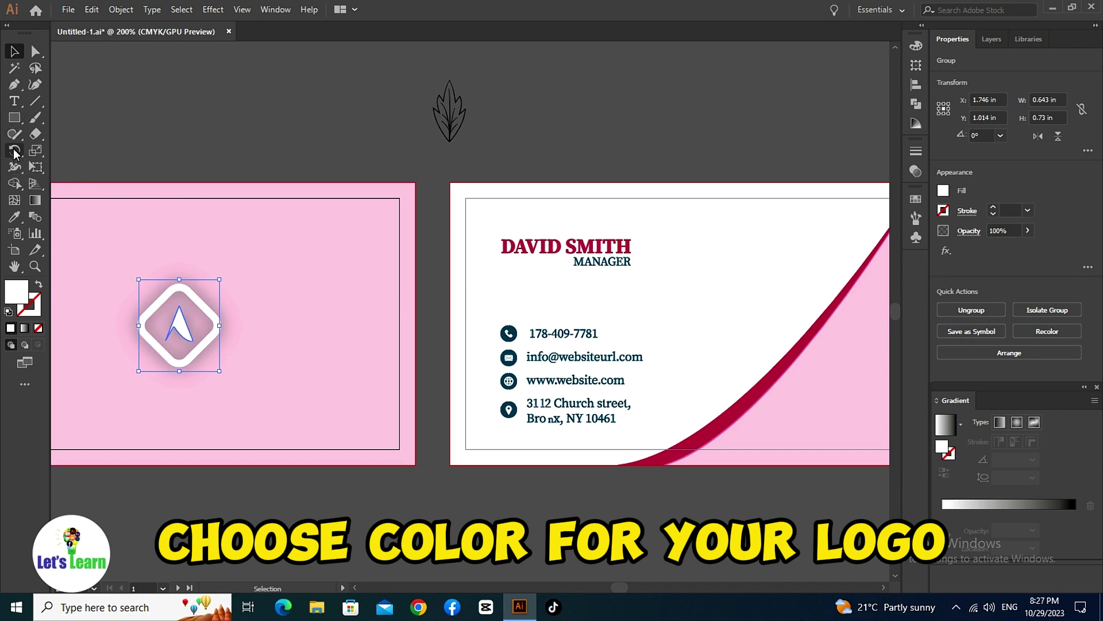
# Recolor the logo's inner mark with the dark teal sampled from the phone icon.
pyautogui.click(14, 216)
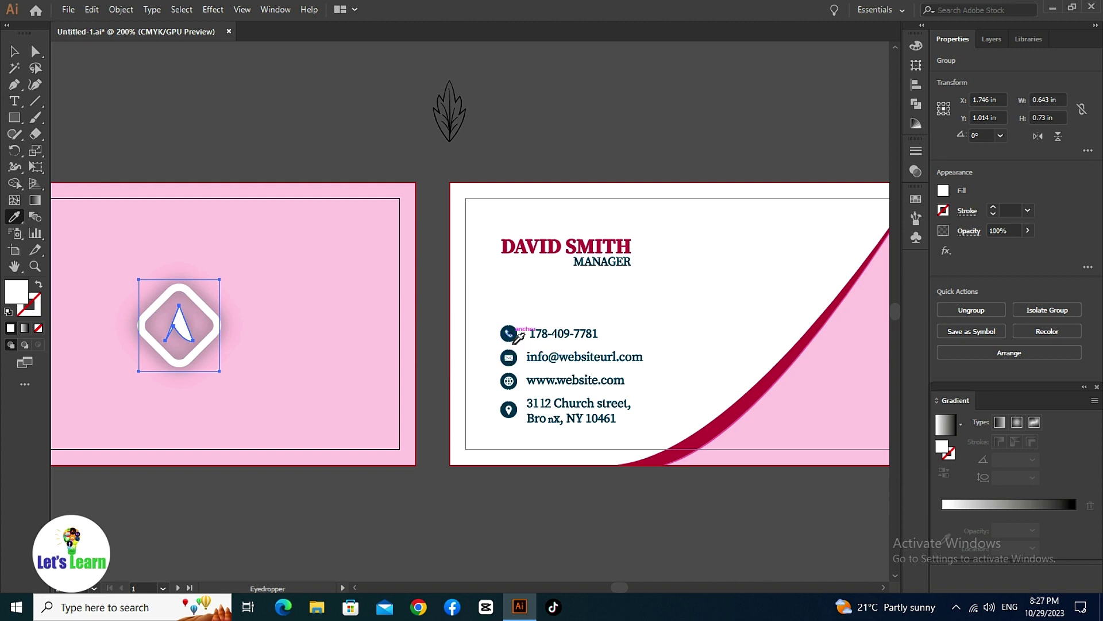
pyautogui.click(514, 338)
pyautogui.click(14, 51)
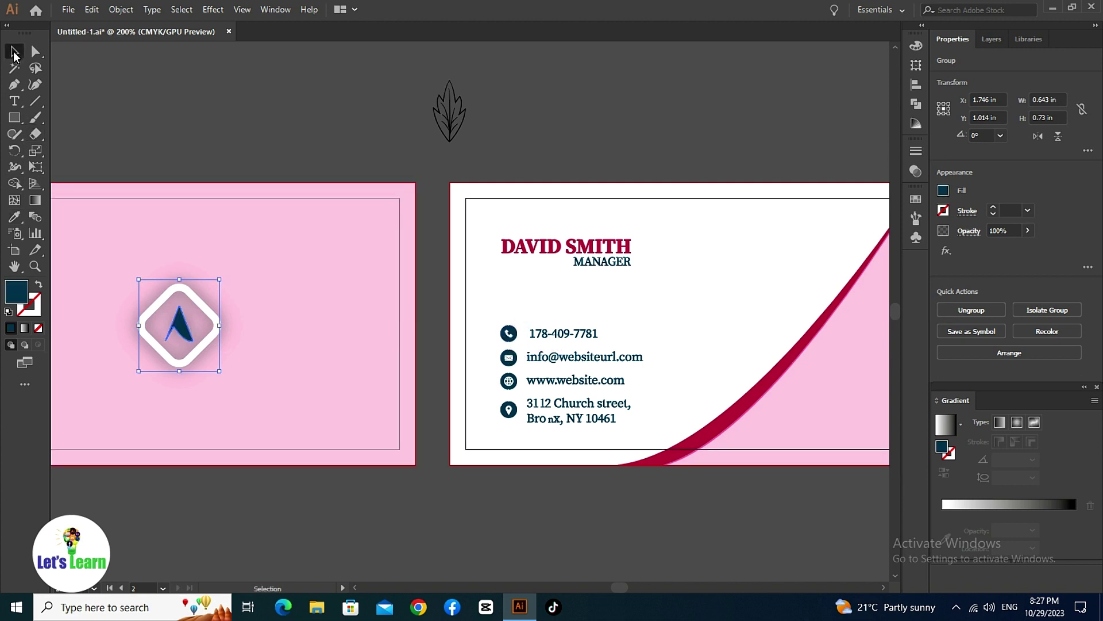
pyautogui.click(119, 119)
# Recolor the logo's diamond frame with the crimson sampled from the curved accent.
pyautogui.click(222, 320)
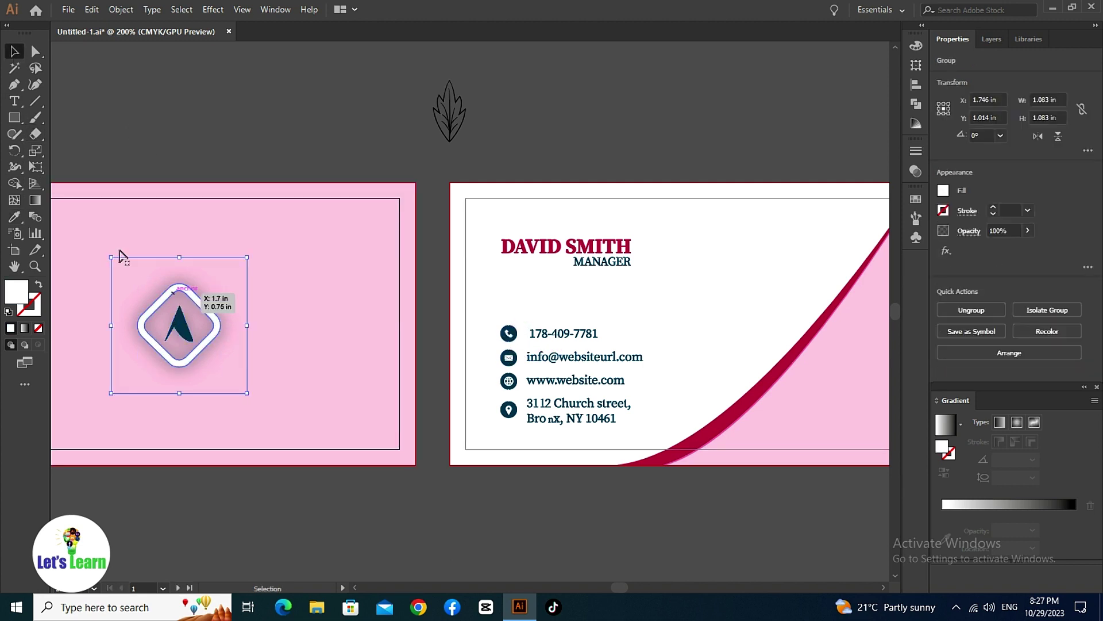
pyautogui.click(14, 217)
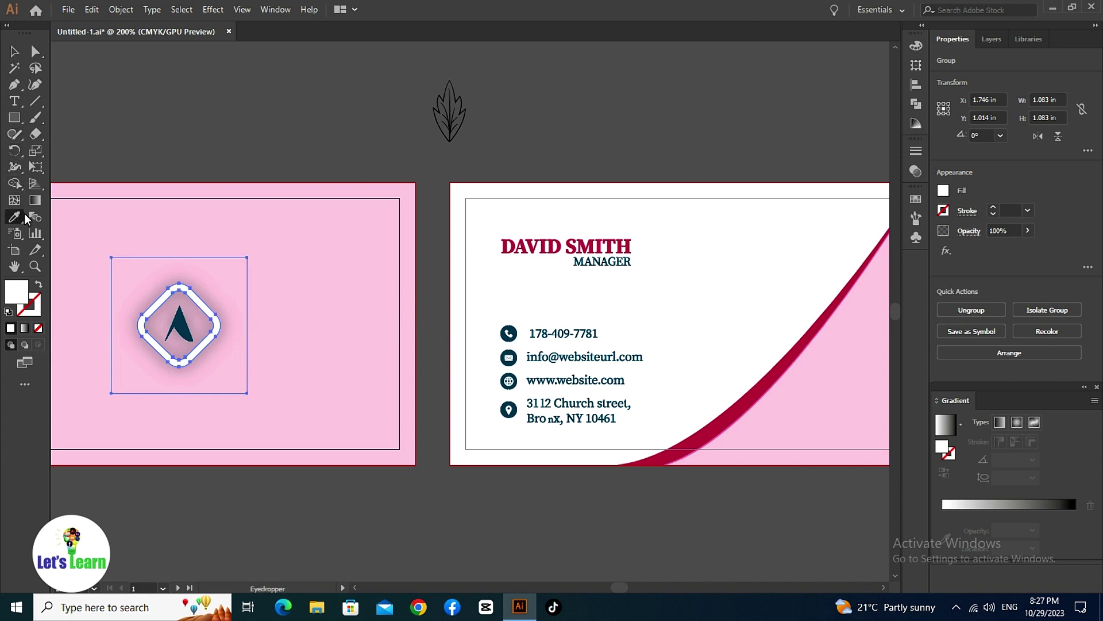
pyautogui.click(797, 362)
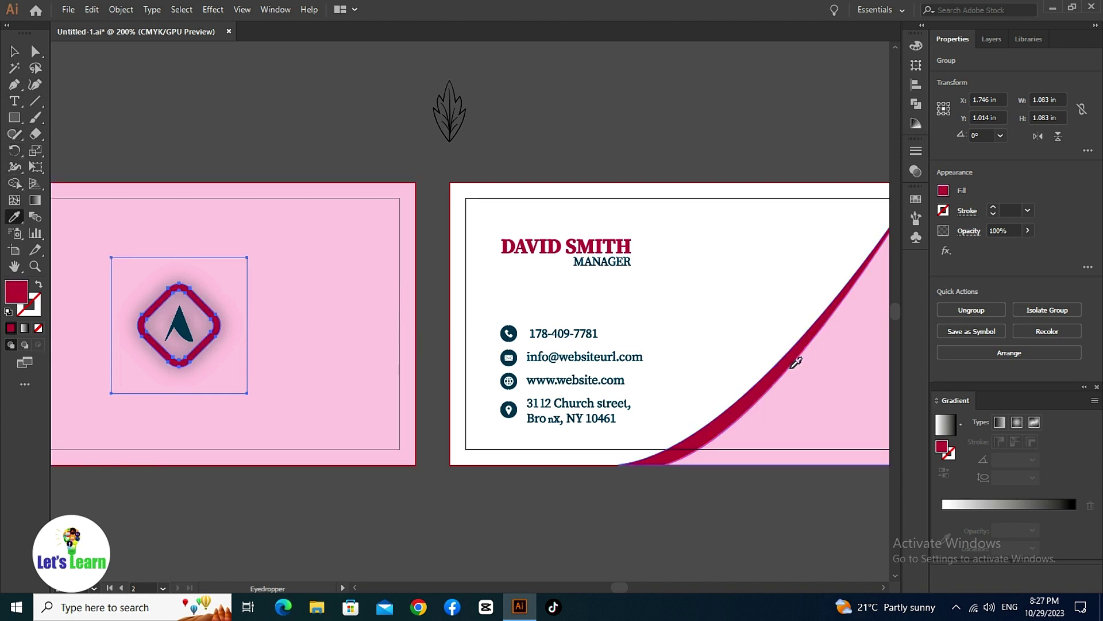
pyautogui.press('v')
pyautogui.click(237, 156)
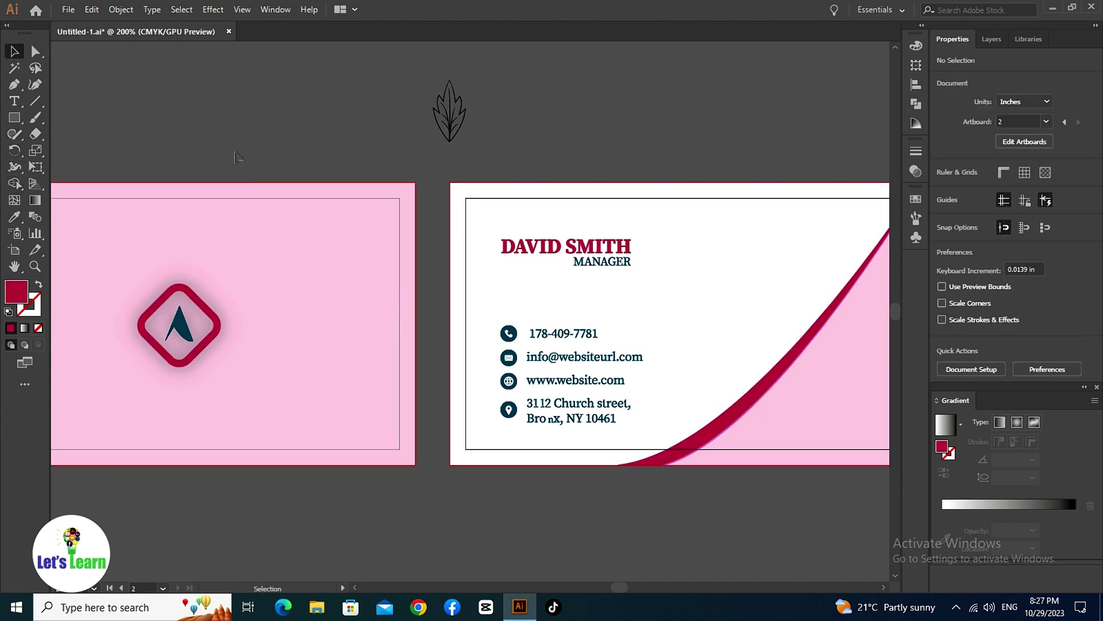
# Move the leaf drawing onto the back card's pink area at about X 7.212 in, Y 1.556 in and bring it to front.
pyautogui.hotkey('ctrl', '-')
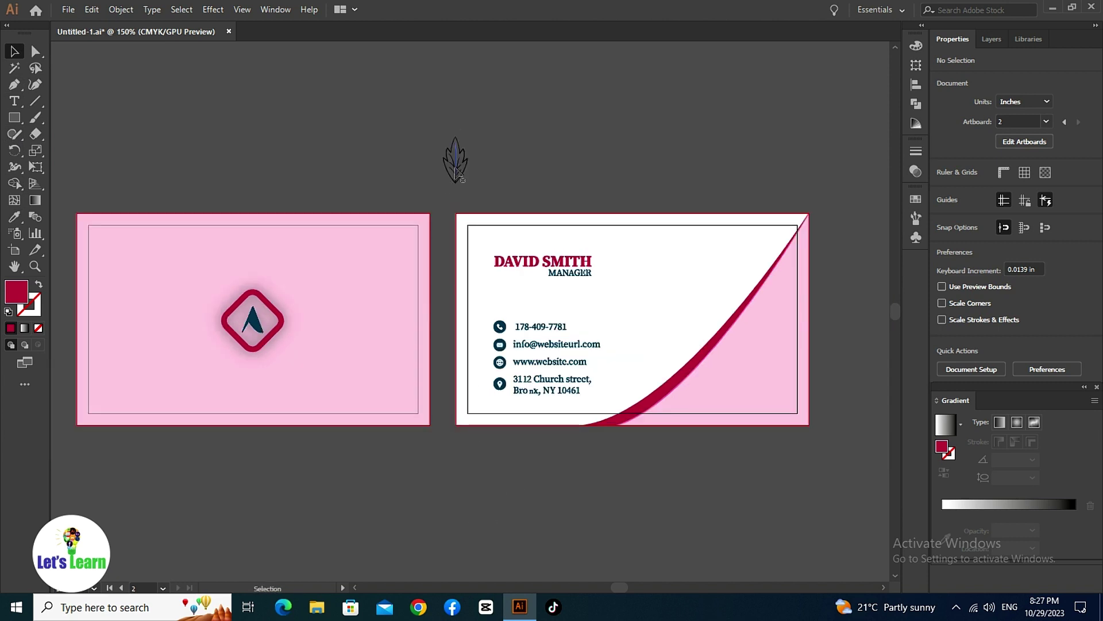
pyautogui.moveTo(455, 164); pyautogui.dragTo(766, 373)
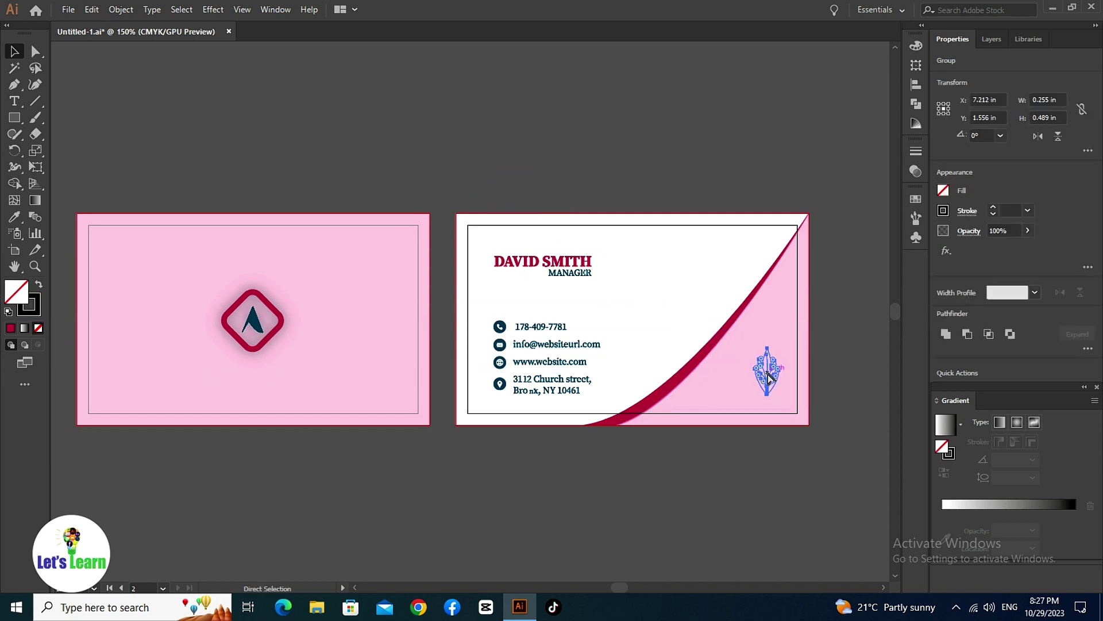
pyautogui.rightClick(765, 372)
pyautogui.moveTo(803, 524)
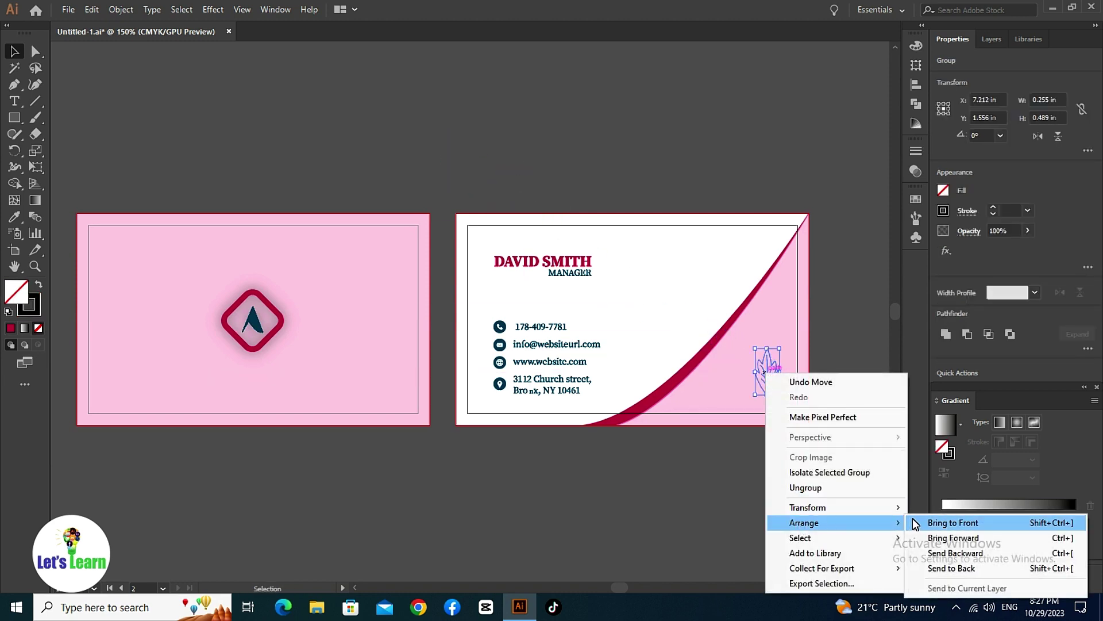
pyautogui.click(953, 522)
# Rotate the leaf slightly counterclockwise and move it to about X 7.007 in, Y 1.331 in.
pyautogui.hotkey('ctrl', '=')
pyautogui.hotkey('ctrl', '=')
pyautogui.hotkey('ctrl', '=')
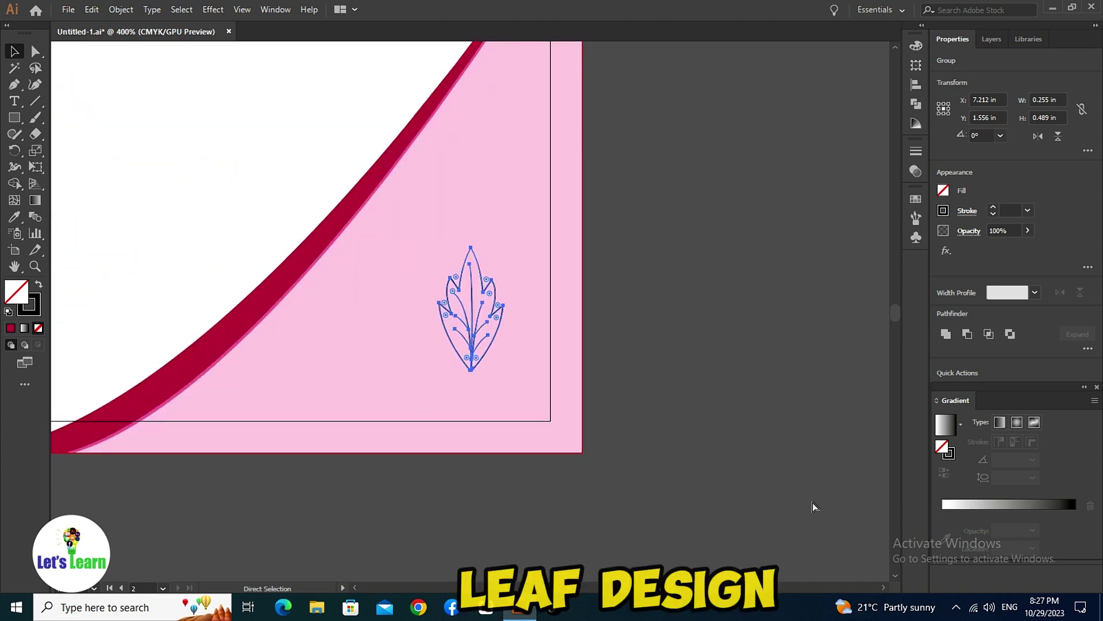
pyautogui.hotkey('ctrl', '=')
pyautogui.hotkey('ctrl', '-')
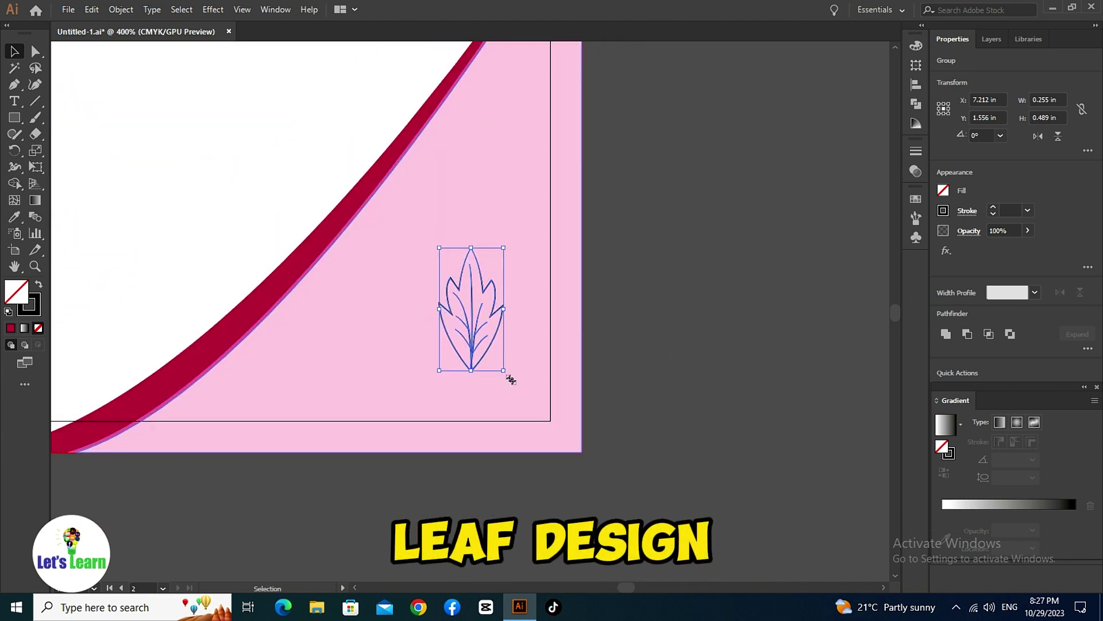
pyautogui.click(441, 381)
pyautogui.click(465, 351)
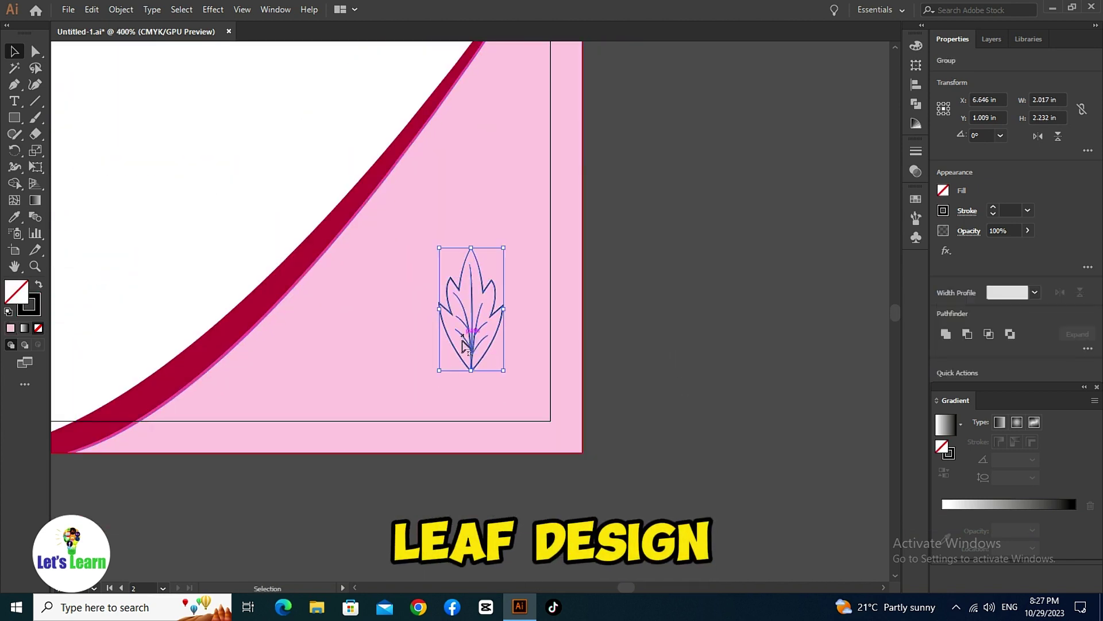
pyautogui.moveTo(434, 377); pyautogui.dragTo(460, 377)
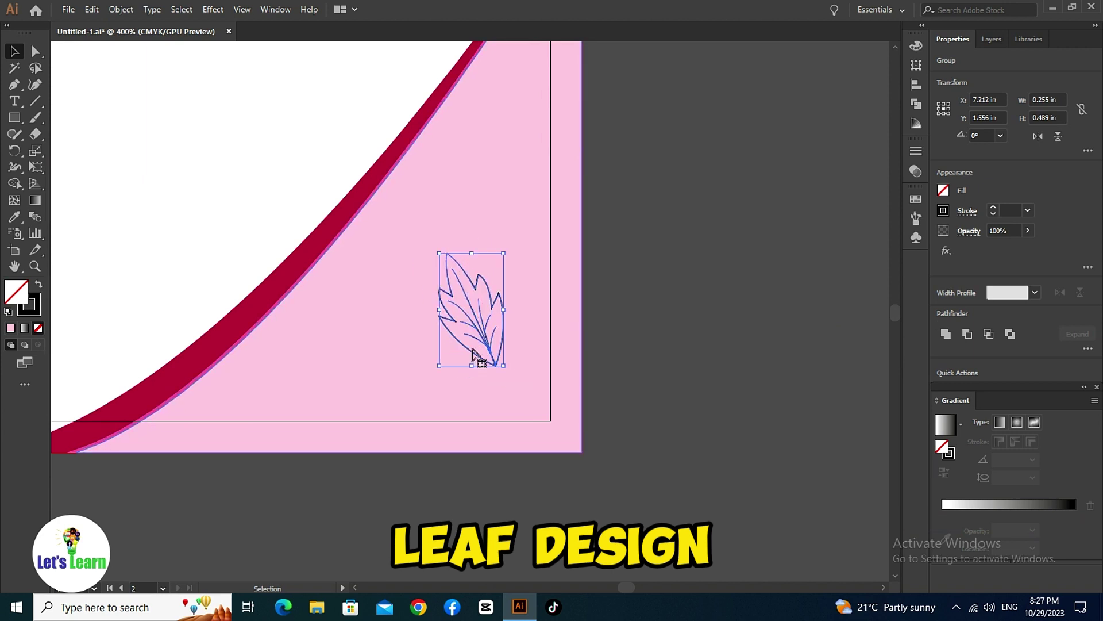
pyautogui.moveTo(457, 322); pyautogui.dragTo(431, 270)
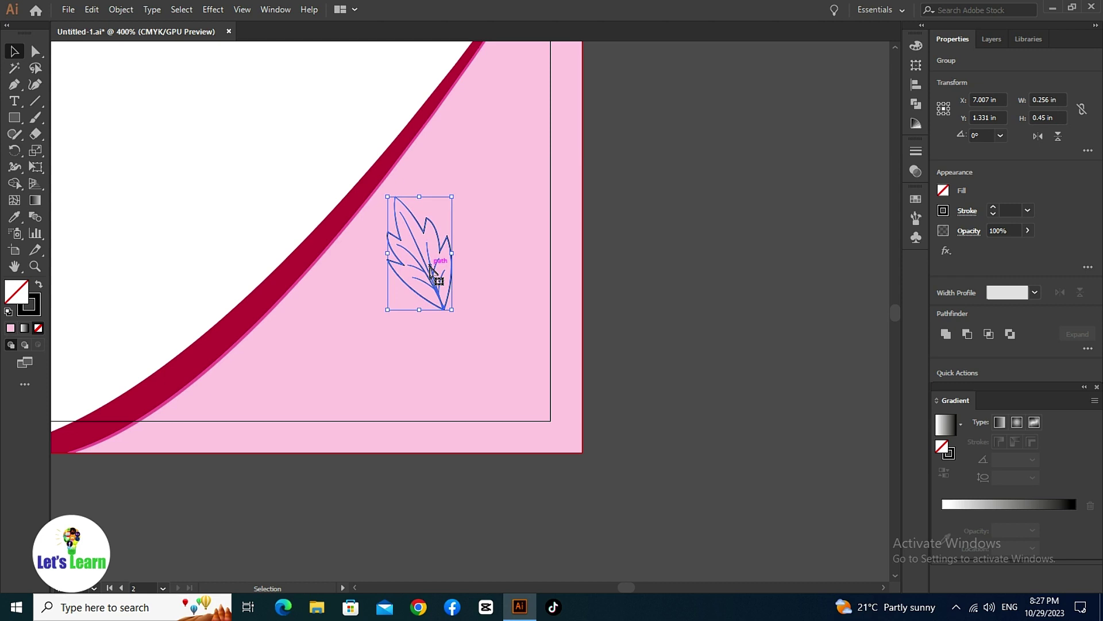
# Duplicate the leaf artwork, placing a copy of the small sideways leaf about 0.26 in above it and tilting that copy slightly clockwise.
pyautogui.click(92, 9)
pyautogui.click(104, 73)
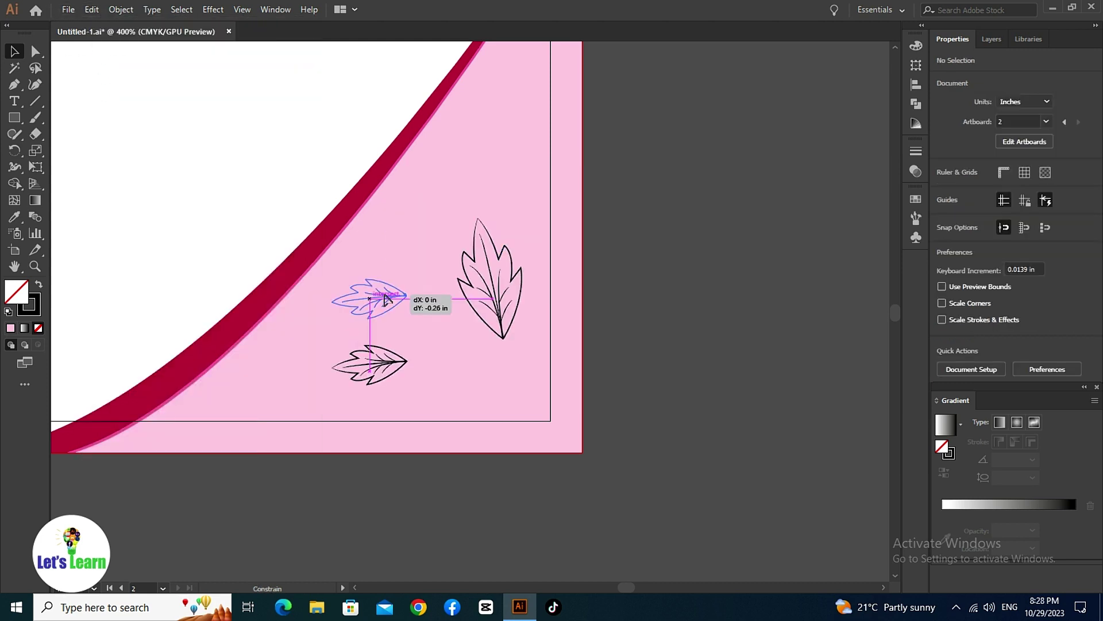
pyautogui.moveTo(386, 298); pyautogui.dragTo(386, 298)
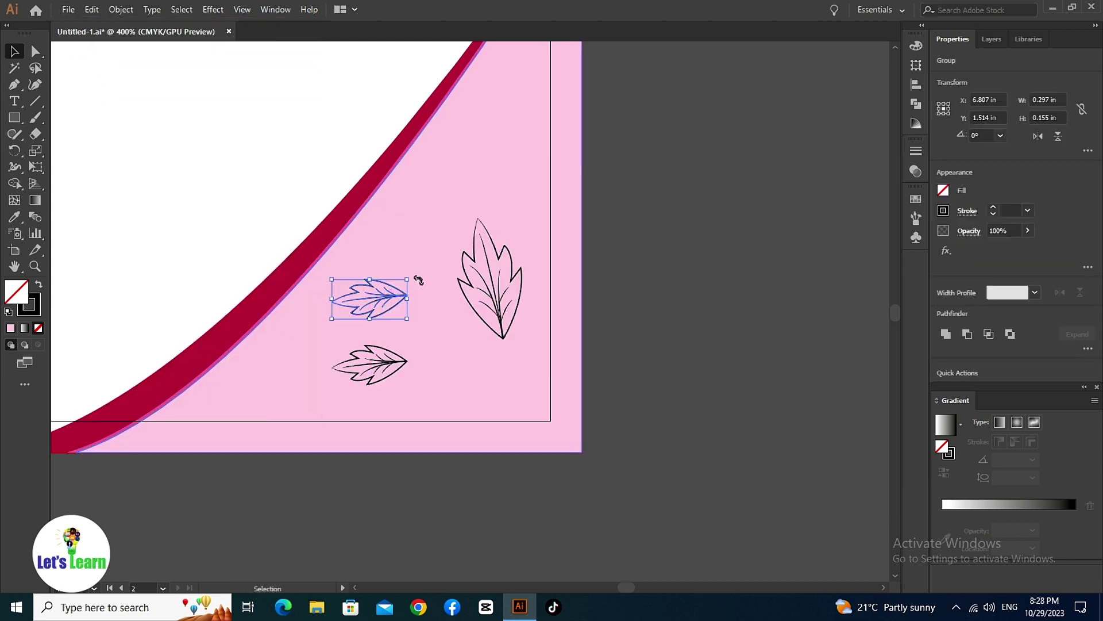
pyautogui.click(244, 478)
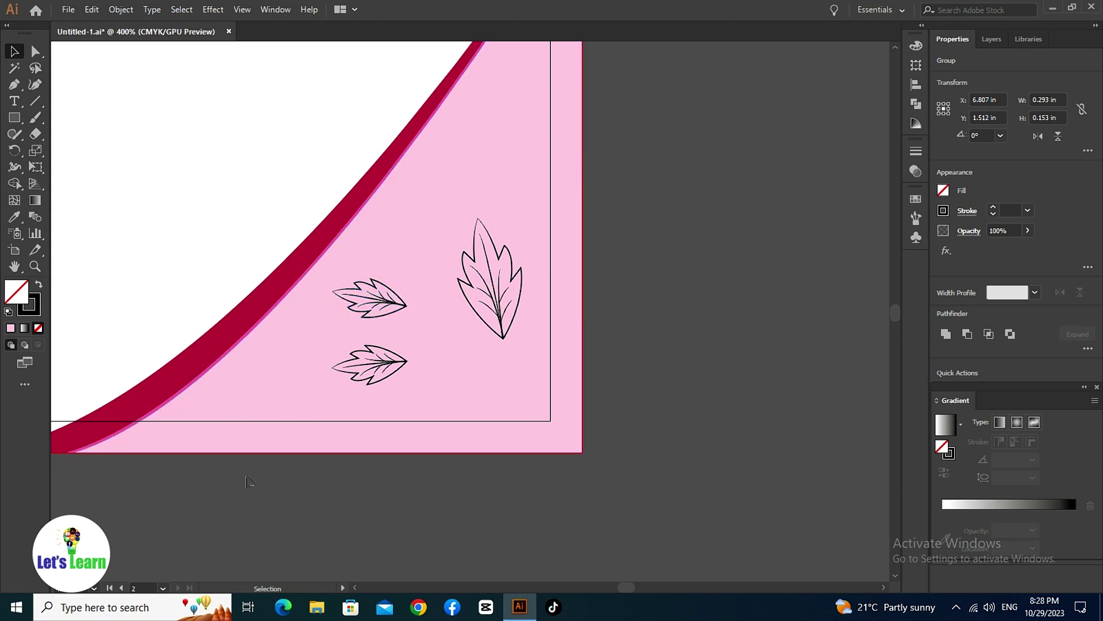
# Draw a curved stem with the Pen tool from the back card's lower-right corner to about X 6.901 in, Y 1.225 in, bowing it downward.
pyautogui.click(14, 85)
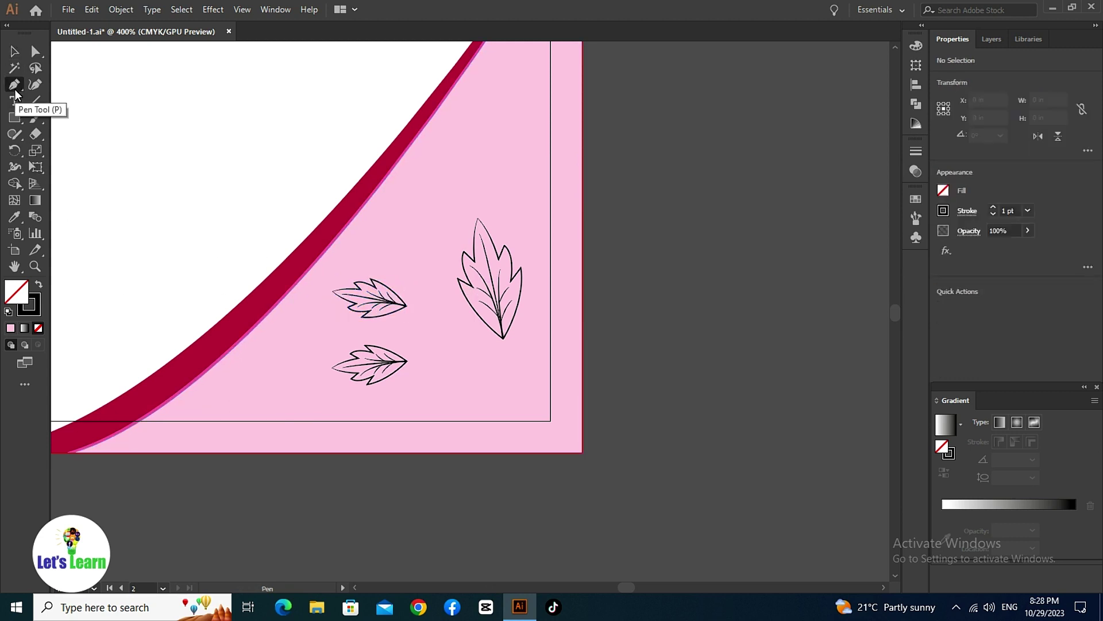
pyautogui.click(582, 453)
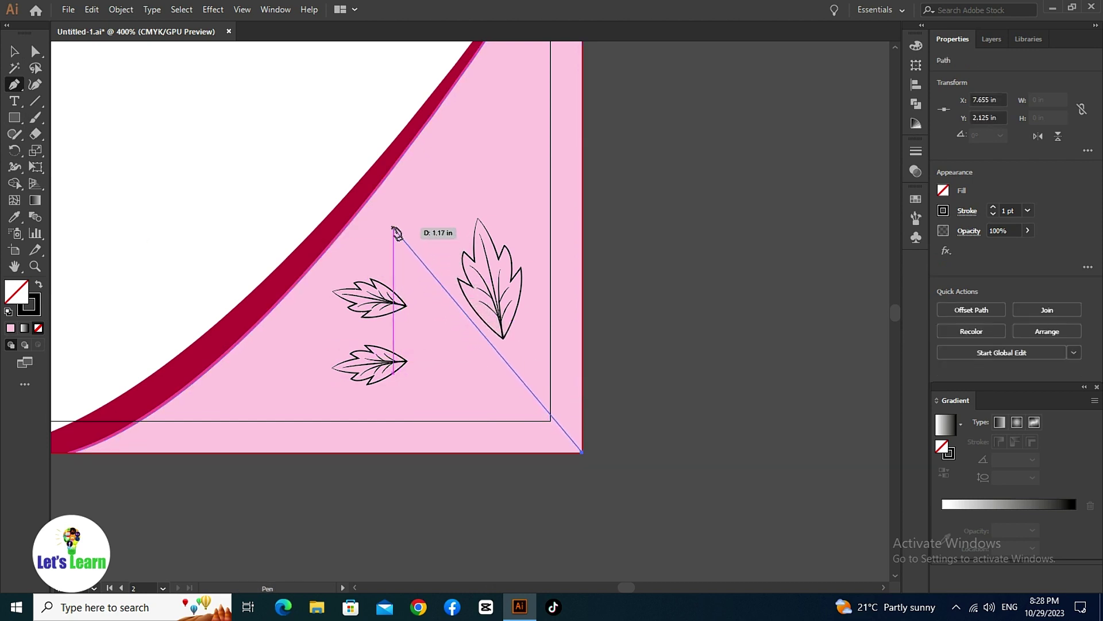
pyautogui.moveTo(393, 226)
pyautogui.mouseDown()
pyautogui.moveTo(380, 184)
pyautogui.moveTo(389, 204)
pyautogui.mouseUp()
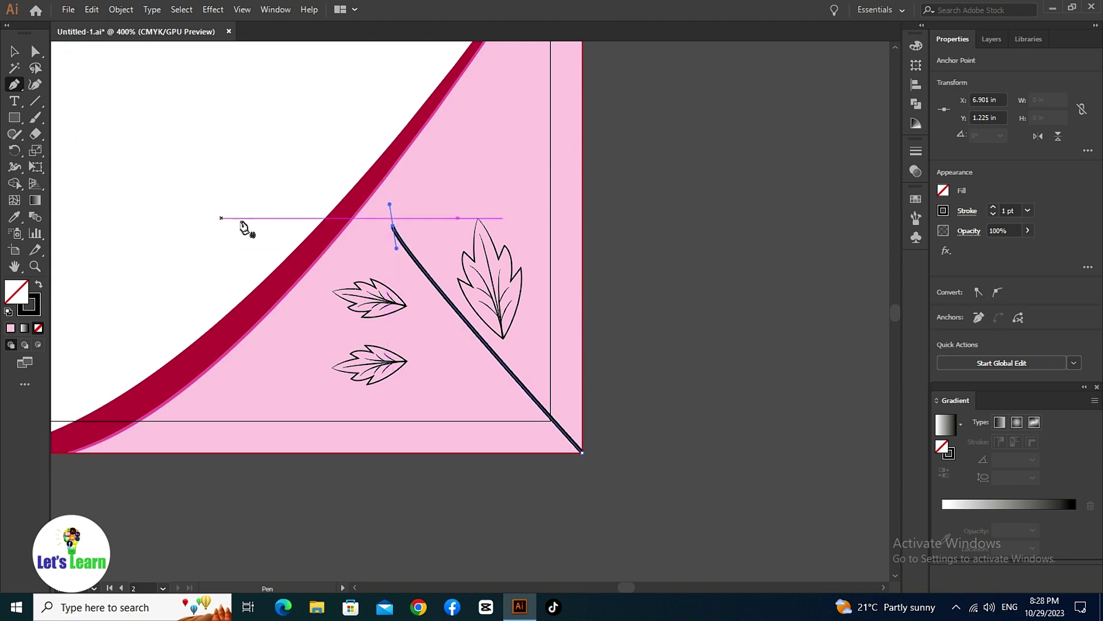
pyautogui.click(14, 51)
pyautogui.press('a')
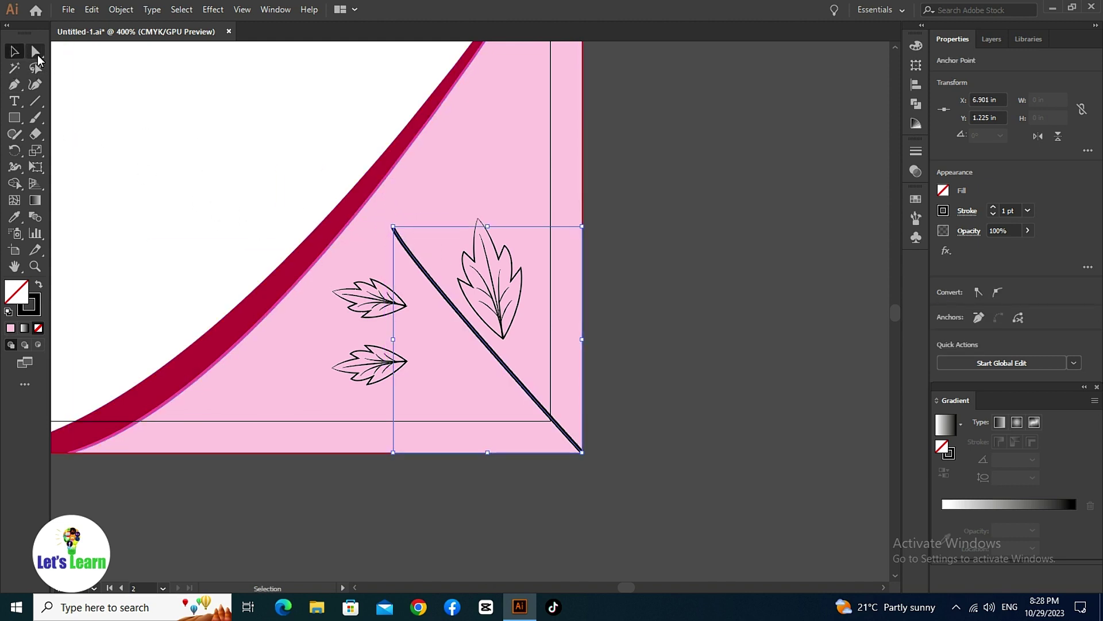
pyautogui.click(393, 226)
pyautogui.moveTo(397, 248); pyautogui.dragTo(400, 314)
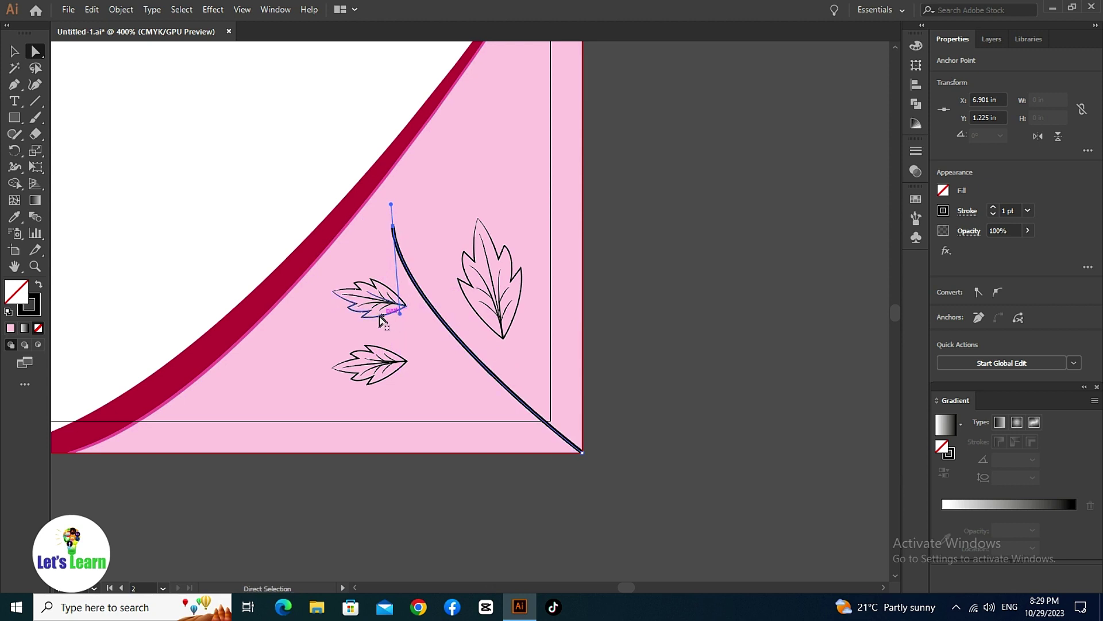
# Set the curved stem's stroke weight to 0.25 pt and deselect it.
pyautogui.click(992, 214)
pyautogui.click(992, 214)
pyautogui.click(992, 214)
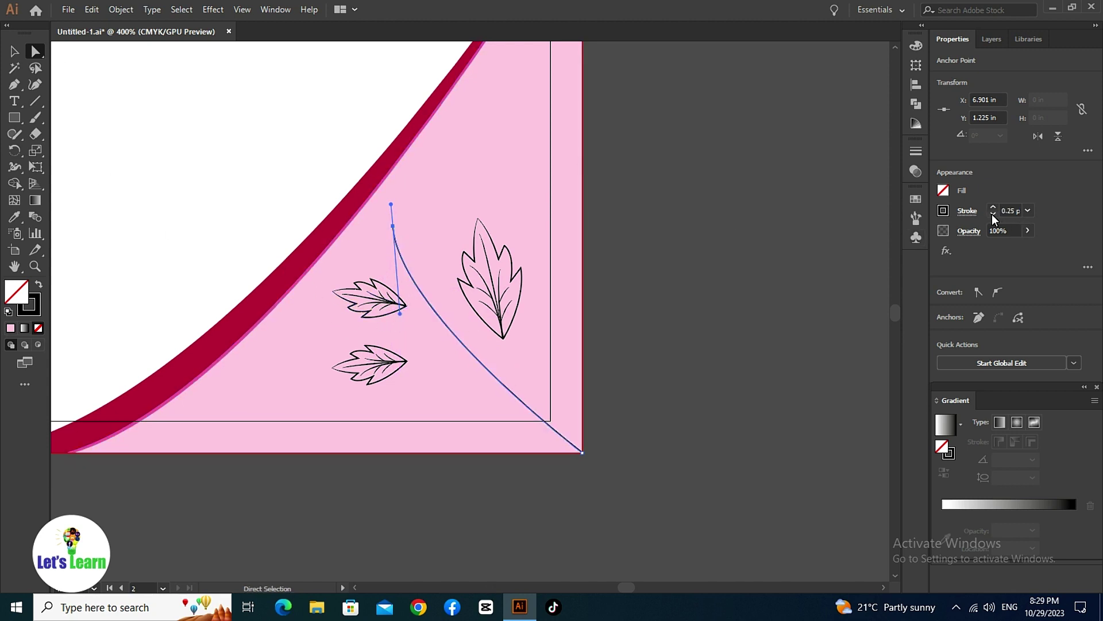
pyautogui.press('v')
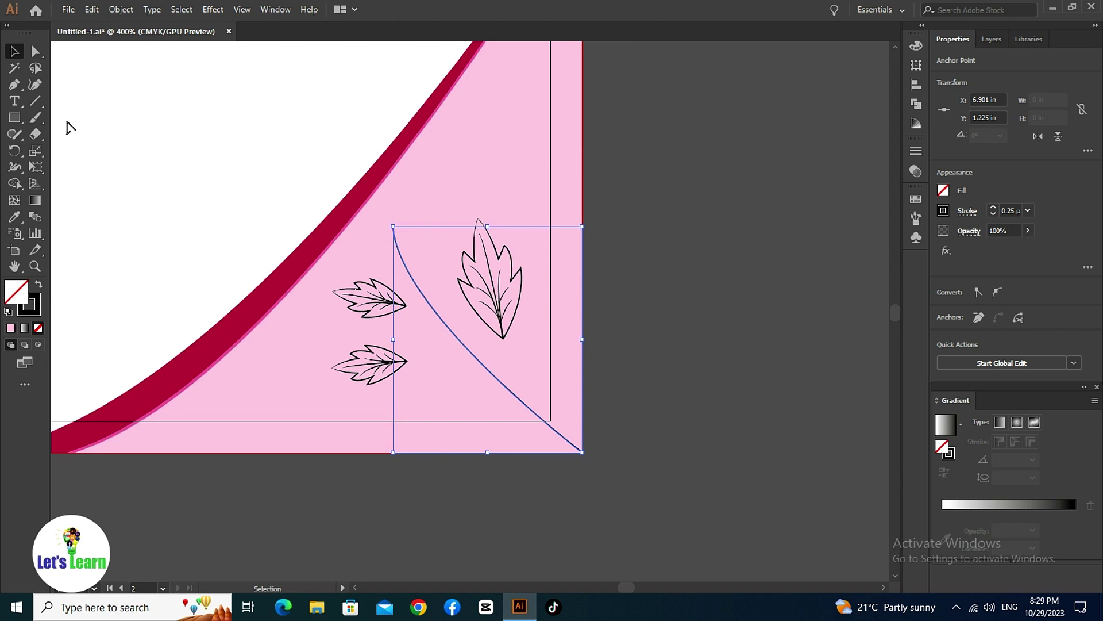
pyautogui.click(251, 494)
# Start a side-stem path with the Pen tool on the main stem, just below the upright leaf.
pyautogui.click(14, 84)
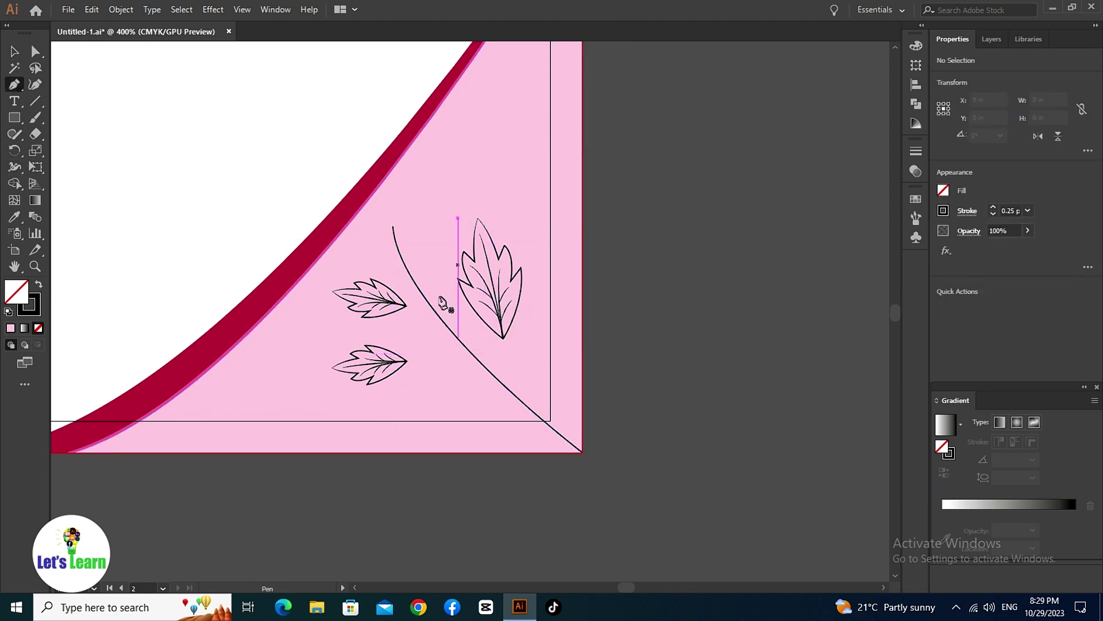
pyautogui.click(476, 362)
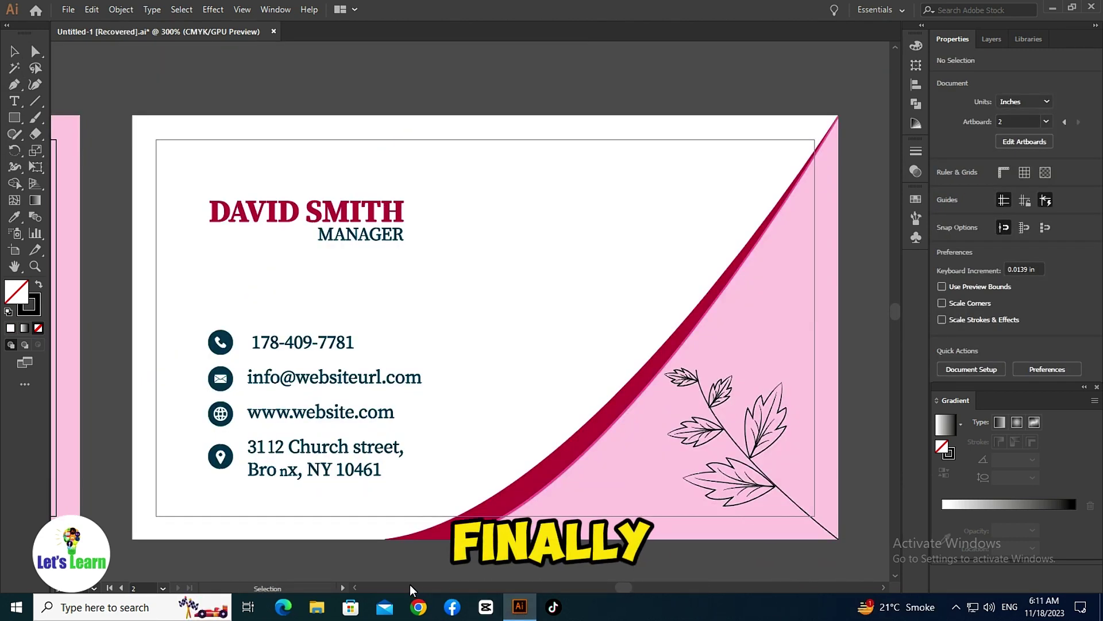
# Copy the grouped leaf branch from the back card to the matching lower-right corner of the pink logo card.
pyautogui.click(730, 445)
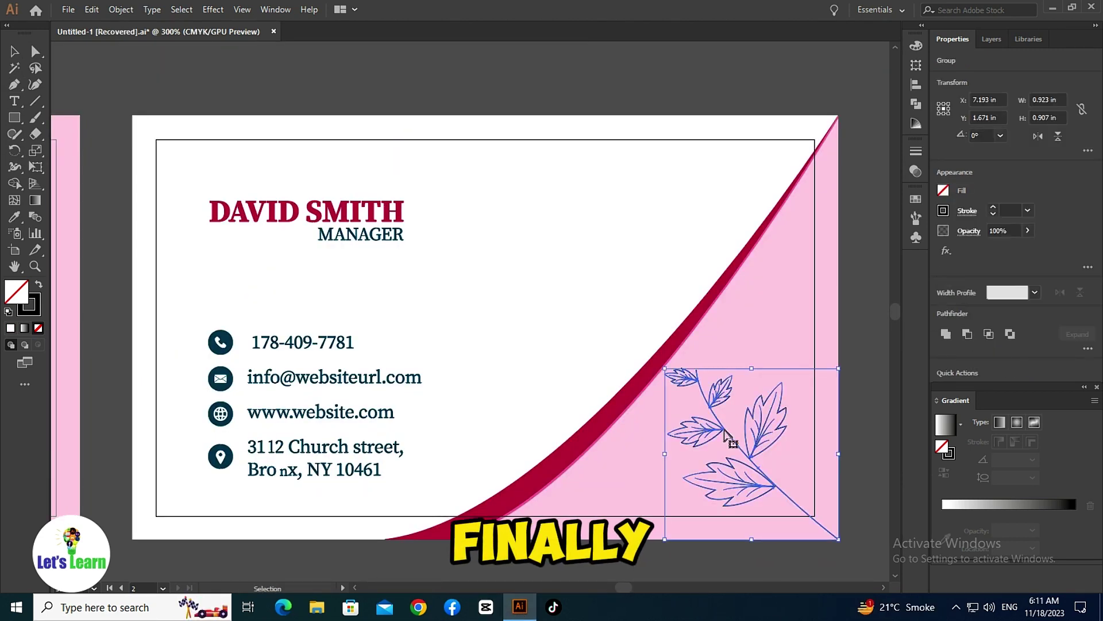
pyautogui.moveTo(729, 445)
pyautogui.mouseDown()
pyautogui.moveTo(540, 210)
pyautogui.moveTo(724, 433)
pyautogui.mouseUp()
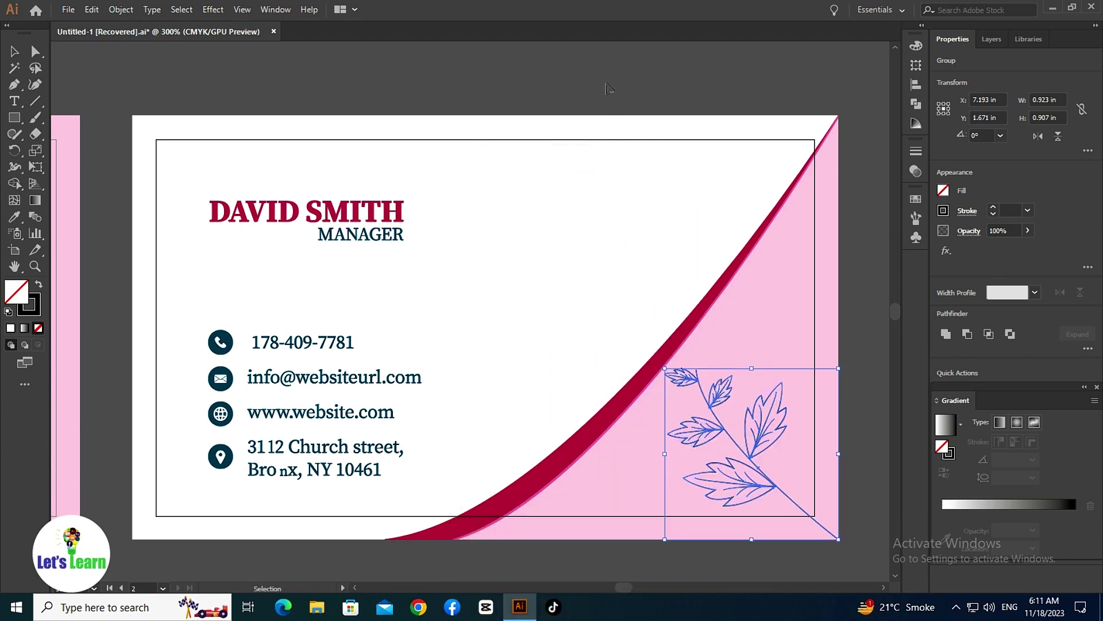
pyautogui.hotkey('ctrl', '-')
pyautogui.hotkey('ctrl', '-')
pyautogui.hscroll(-5, 460, 316)
pyautogui.scroll(2, 459, 316)
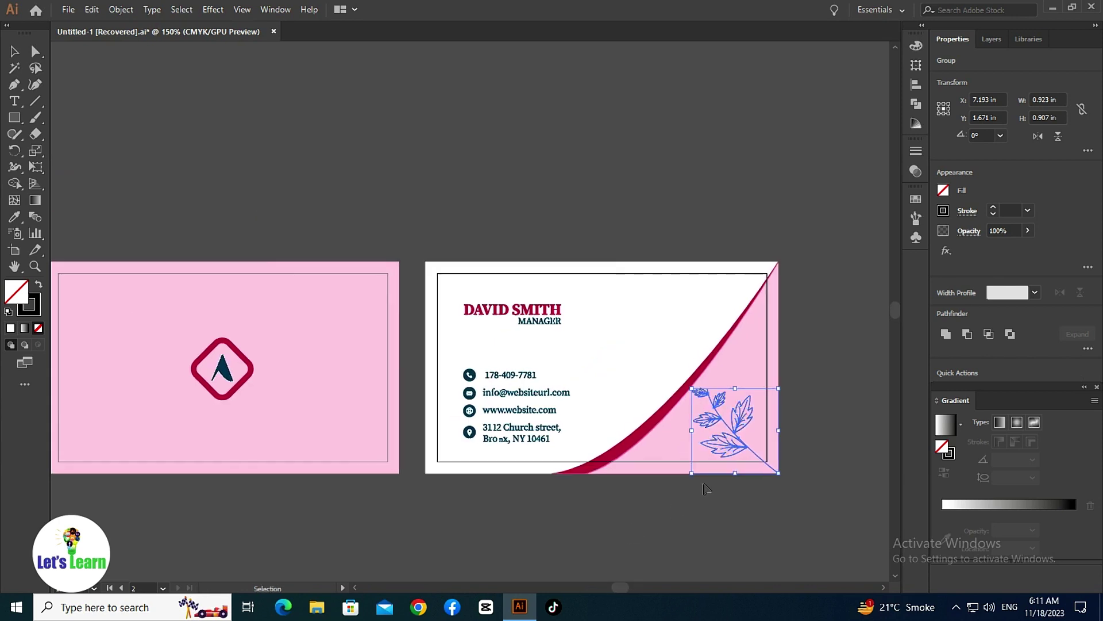
pyautogui.moveTo(742, 411); pyautogui.dragTo(360, 433)
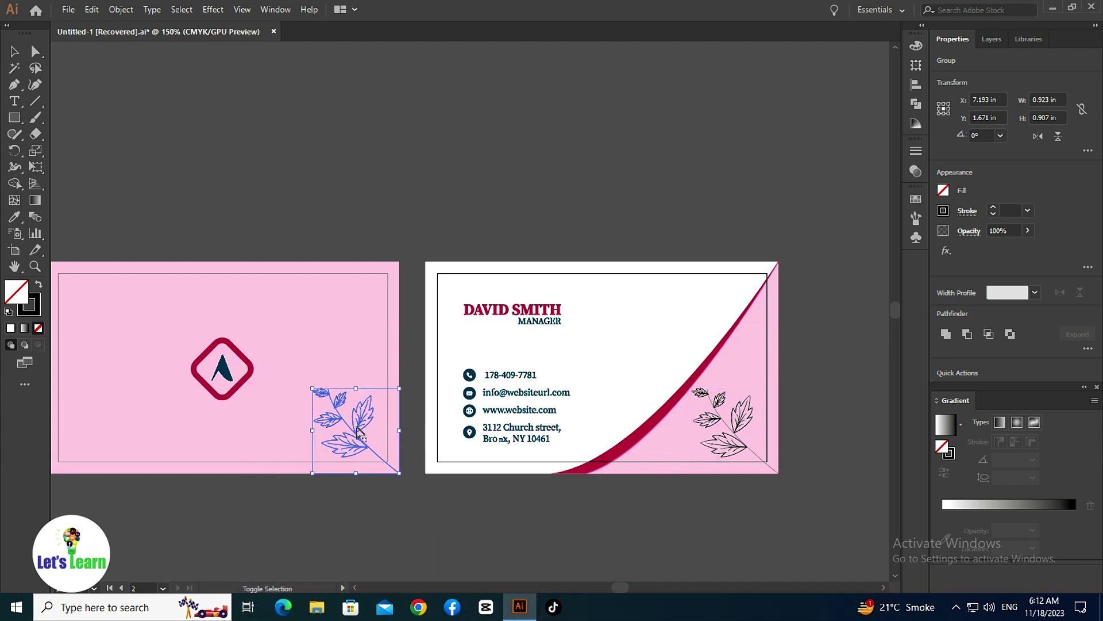
pyautogui.click(378, 536)
# Make a reflected copy of the logo card's leaf branch across the vertical axis and place it in the lower-left corner at X 0.337 in, Y 1.671 in.
pyautogui.moveTo(282, 516); pyautogui.dragTo(435, 520)
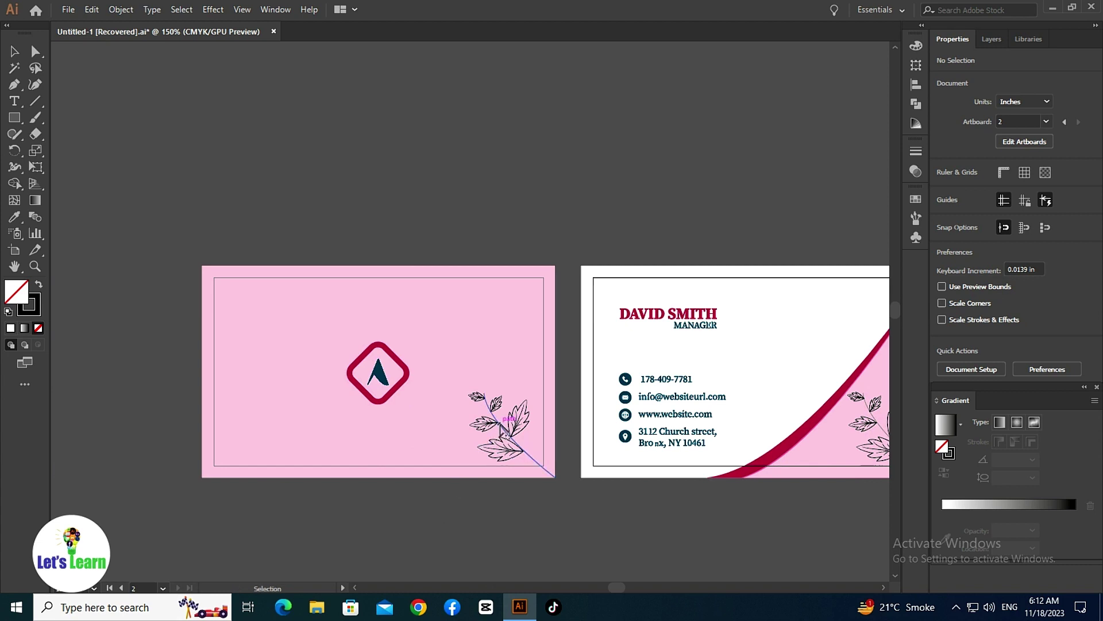
pyautogui.click(497, 454)
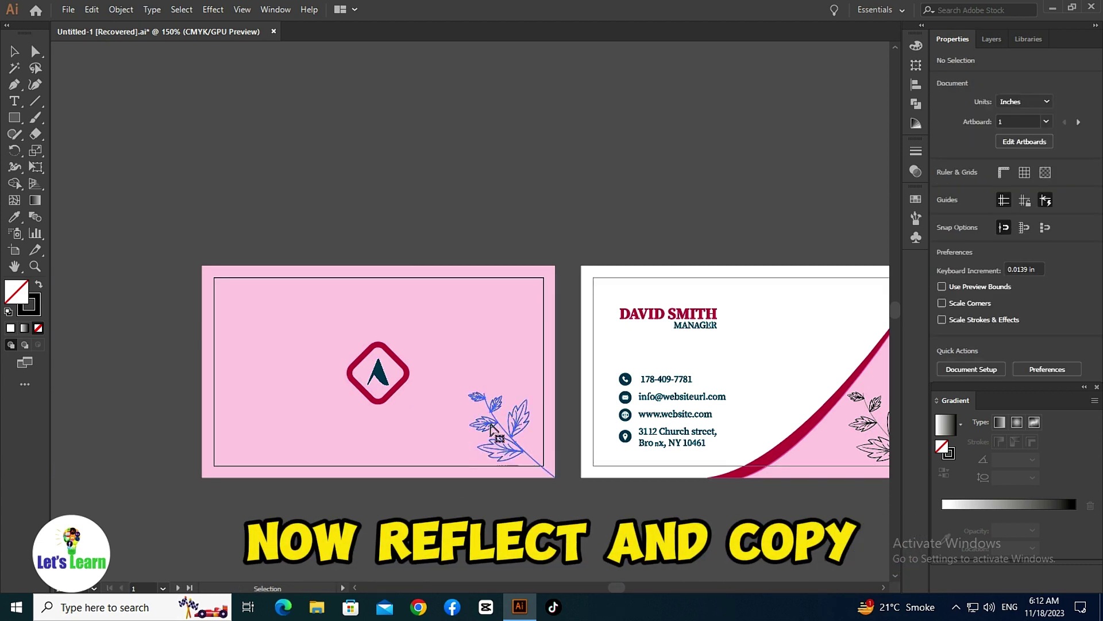
pyautogui.rightClick(491, 429)
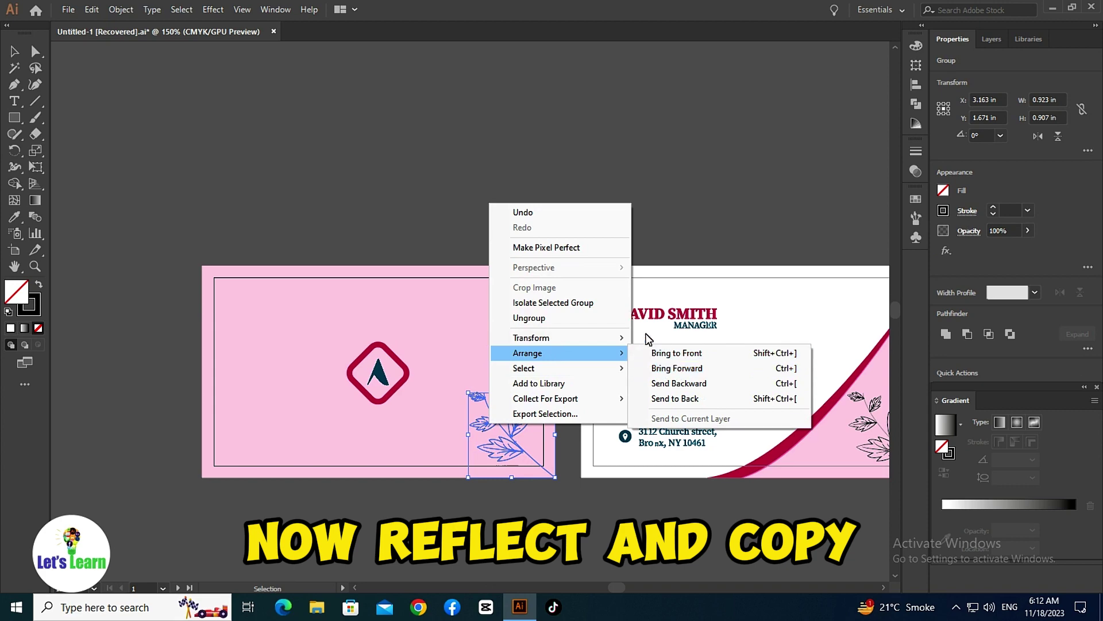
pyautogui.moveTo(618, 340)
pyautogui.click(676, 391)
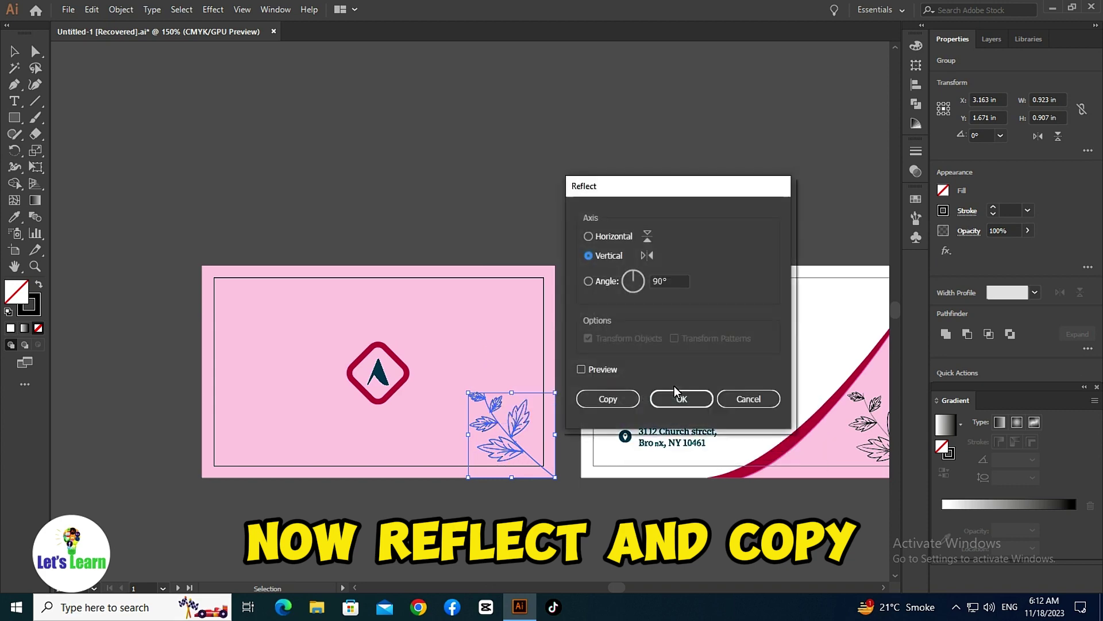
pyautogui.click(581, 370)
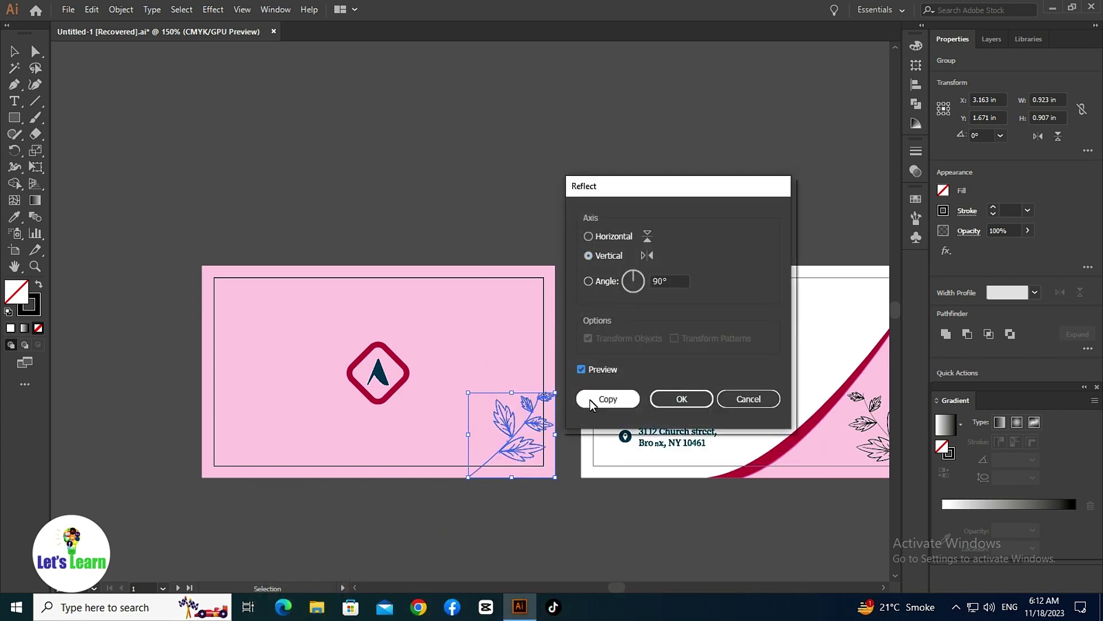
pyautogui.click(608, 398)
pyautogui.moveTo(487, 454); pyautogui.dragTo(271, 460)
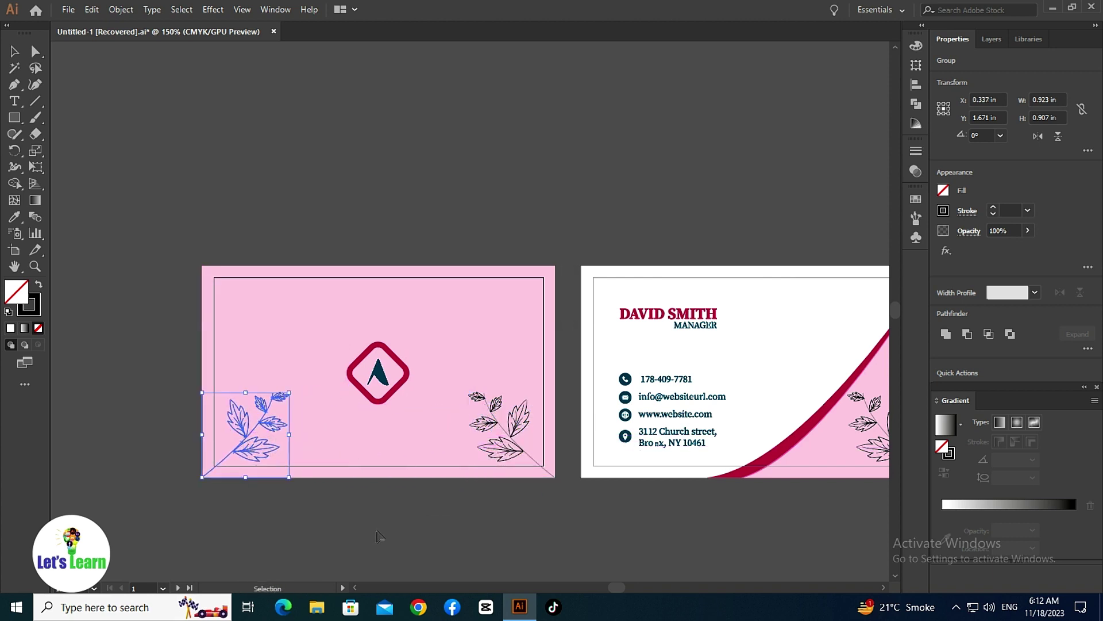
pyautogui.click(380, 536)
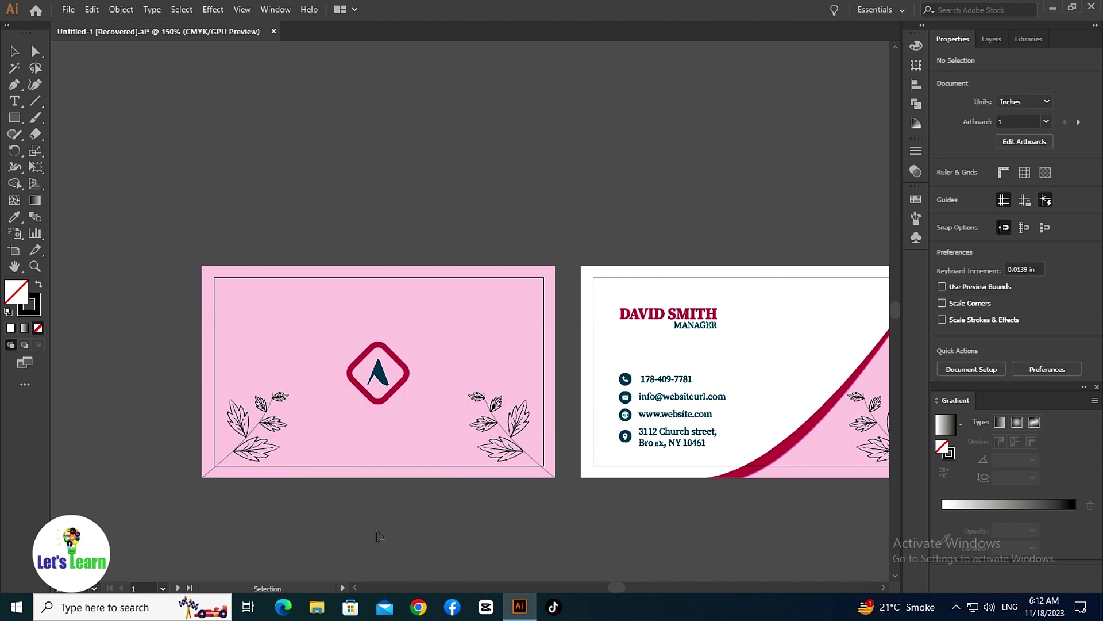
# Bring both finished cards into view and open the document's file commands.
pyautogui.moveTo(504, 521); pyautogui.dragTo(414, 488)
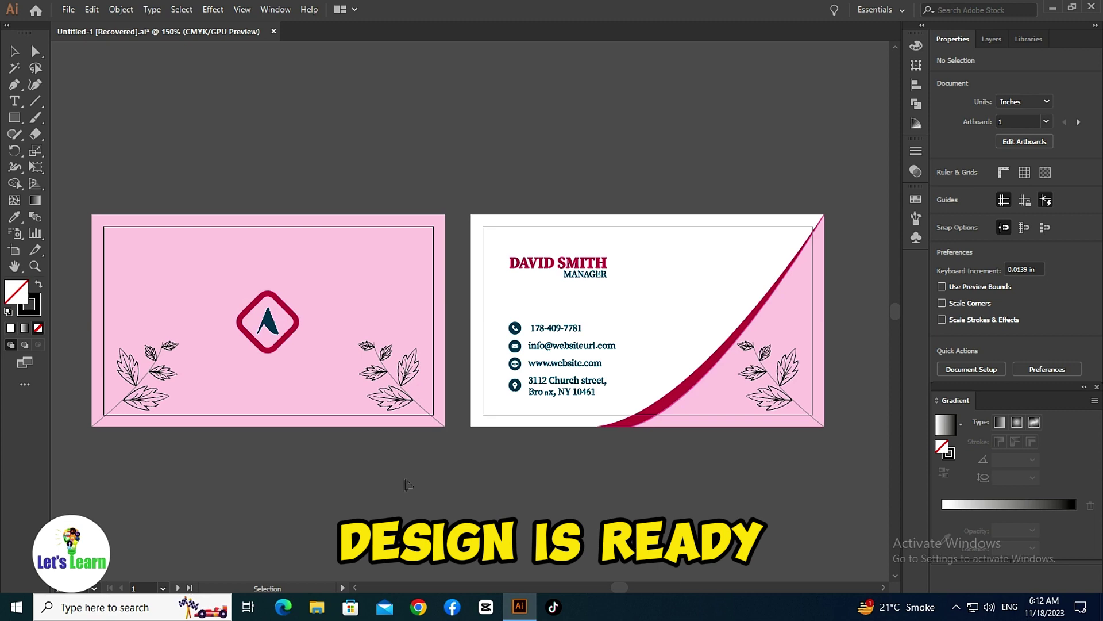
pyautogui.click(68, 9)
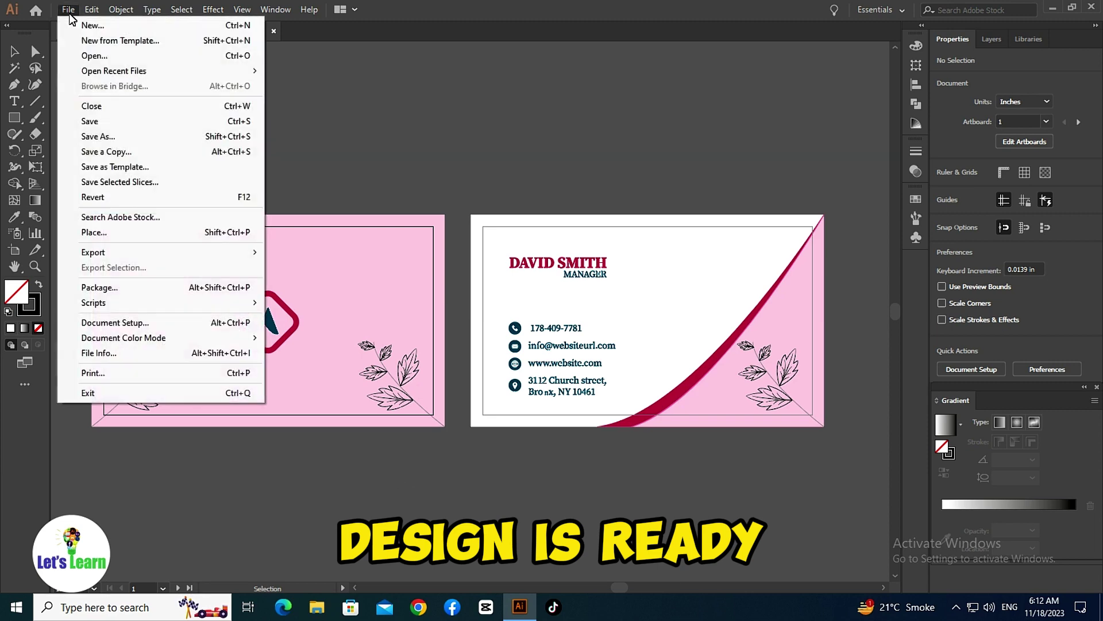